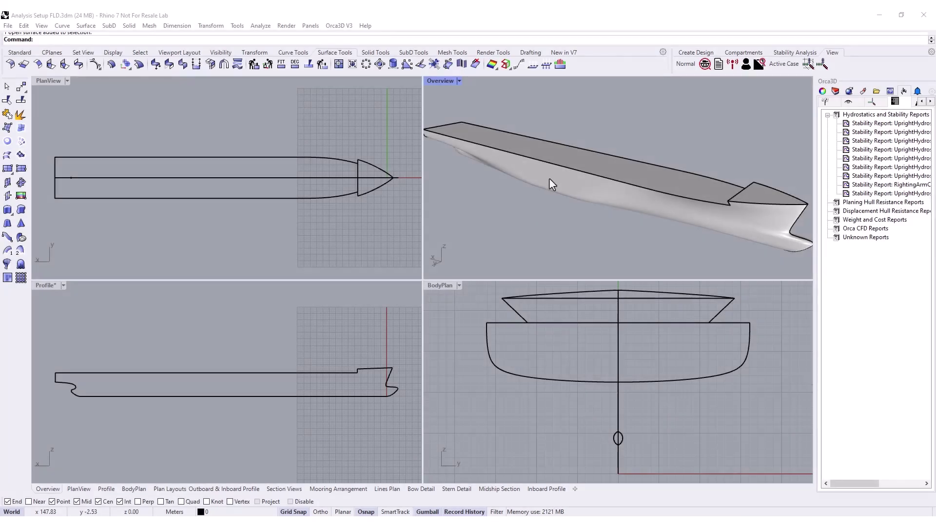
# Step: Select the open hull surface to show the free-float report (sinkage 11.389 m, displacement 62306.593 tonne-f)
pyautogui.click(549, 178)
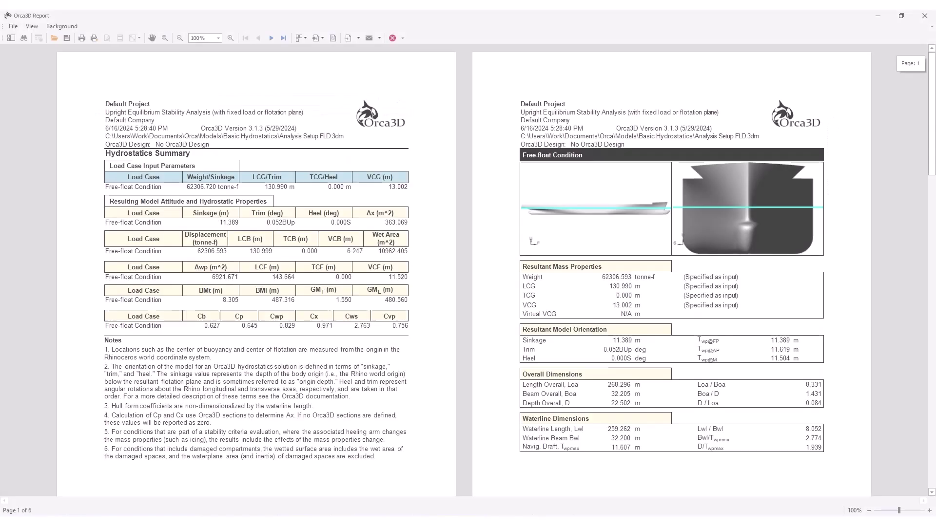
# Step: Window-select all hull surfaces and start Orca3D's Compute Hydros / Stability setup
pyautogui.scroll(-20, 468, 268)
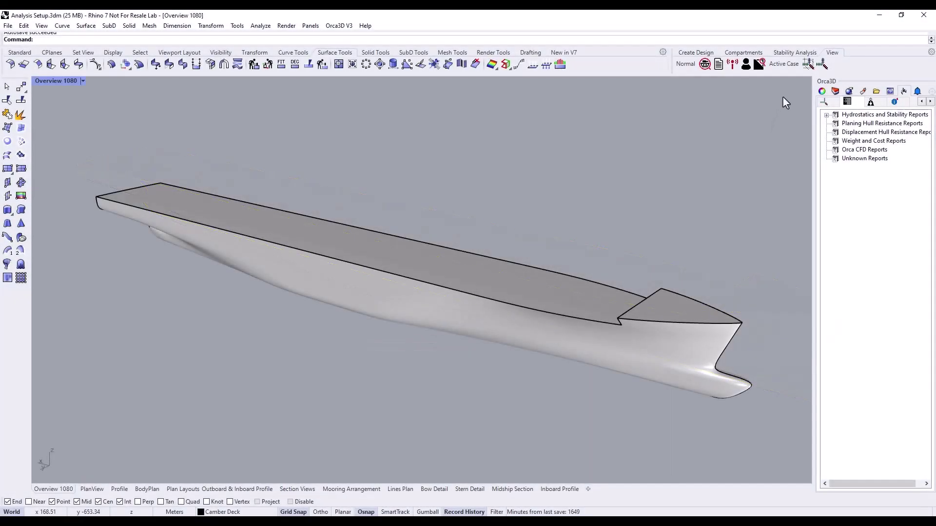
pyautogui.moveTo(782, 95); pyautogui.dragTo(280, 458)
pyautogui.click(339, 25)
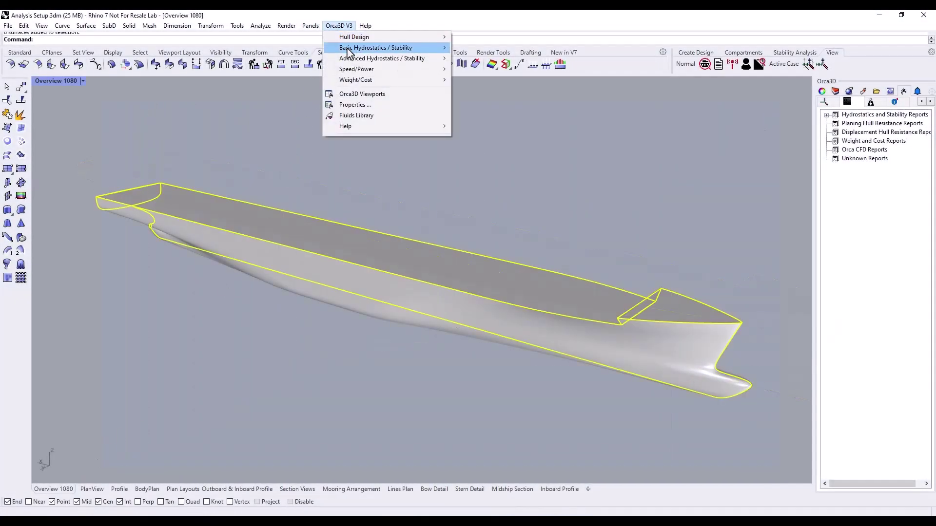
pyautogui.moveTo(352, 49)
pyautogui.click(571, 50)
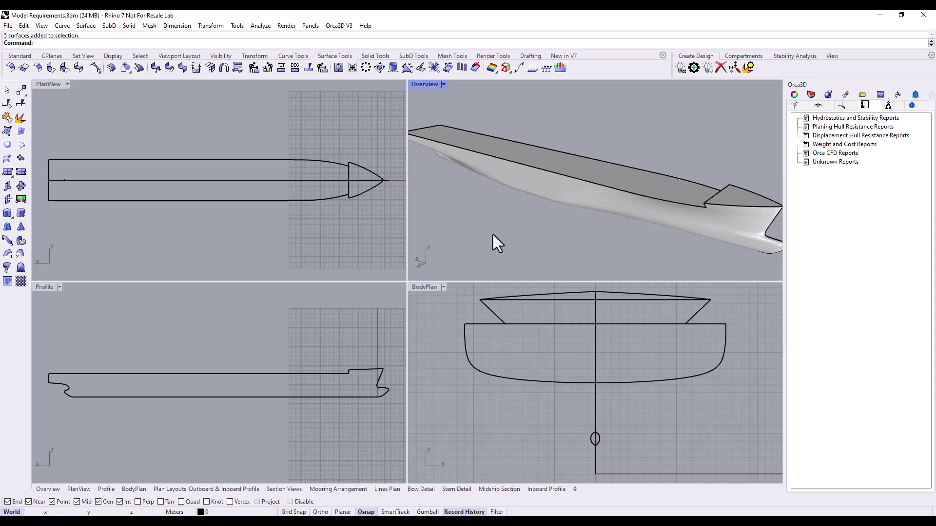
# Step: Display direction arrows on all window-selected hull curves and surfaces with the Dir command
pyautogui.click(258, 25)
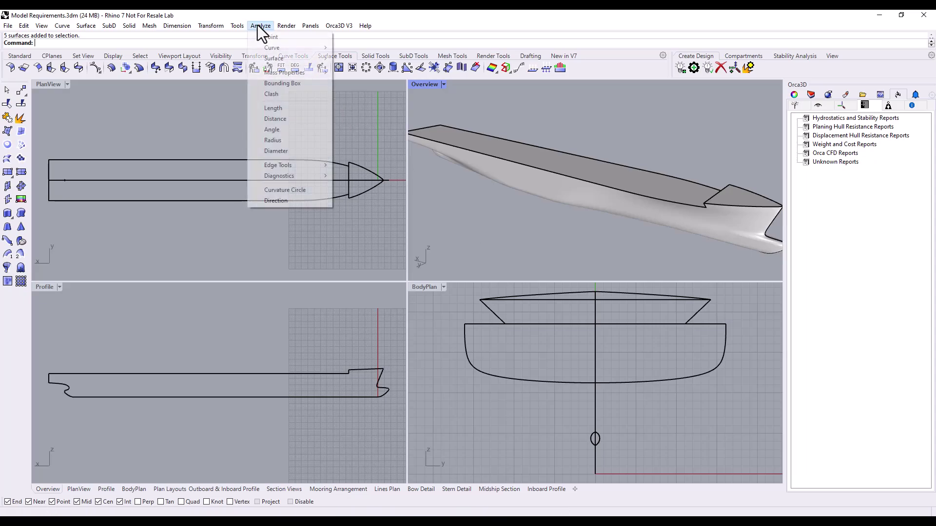
pyautogui.click(297, 197)
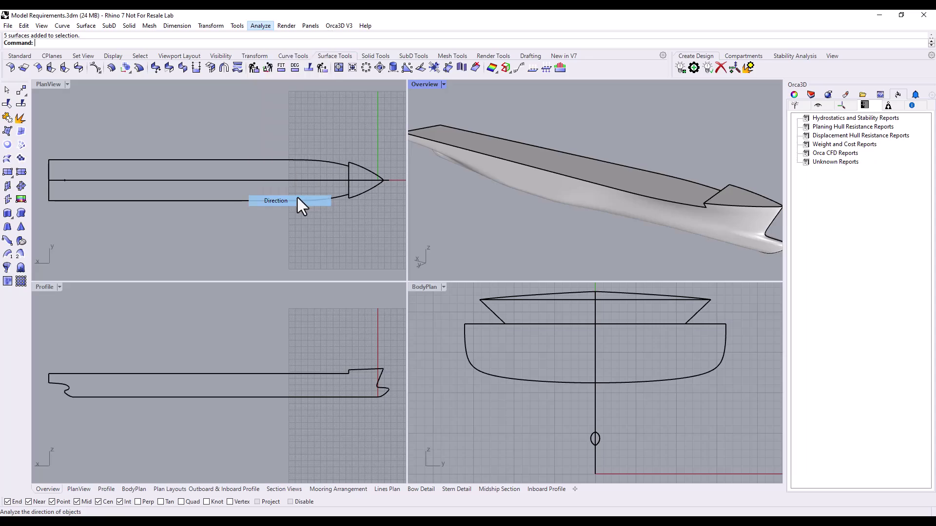
pyautogui.press('Escape')
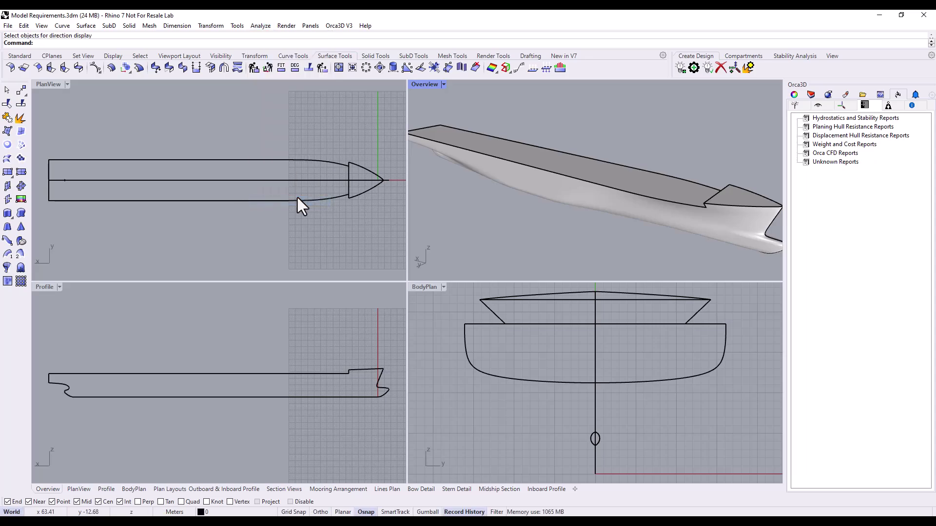
pyautogui.write('dir')
pyautogui.press('Return')
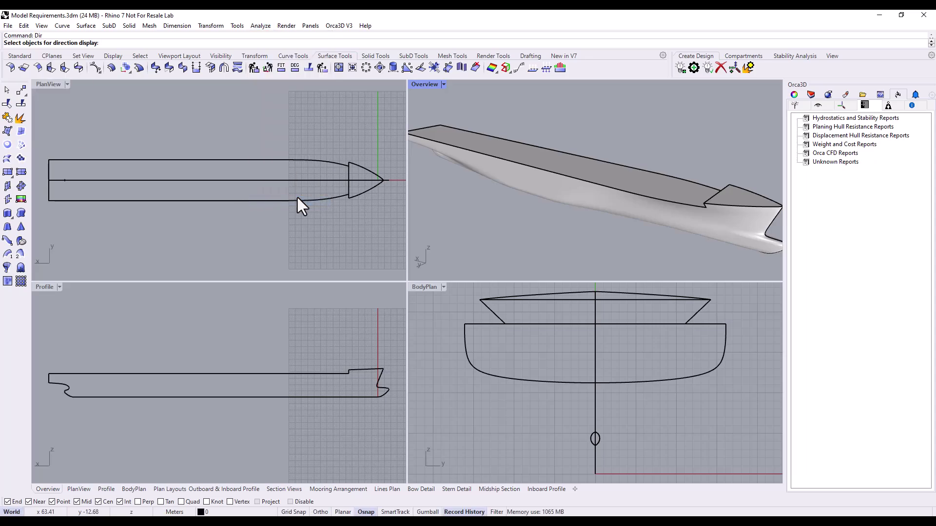
pyautogui.moveTo(745, 133); pyautogui.dragTo(416, 235)
pyautogui.press('Return')
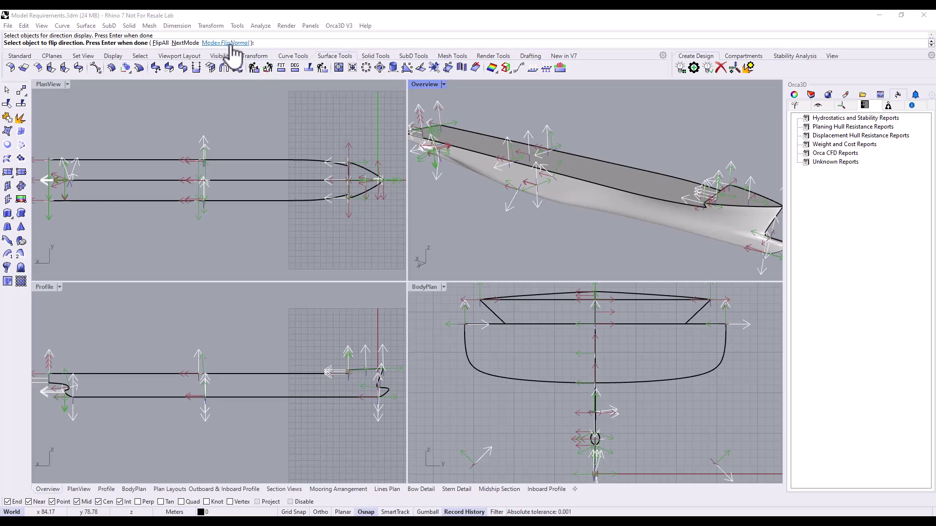
# Step: Flip the direction of two hull objects along the sheer
pyautogui.click(578, 164)
pyautogui.click(578, 164)
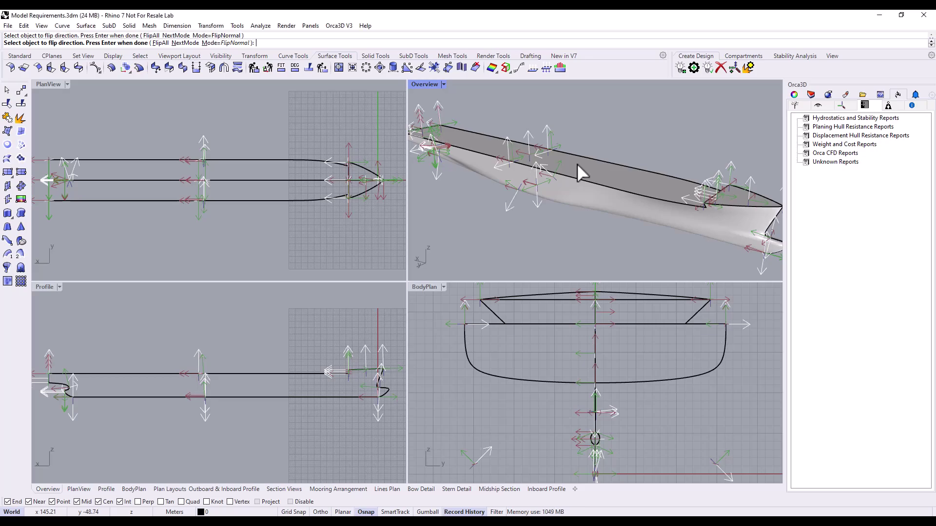
pyautogui.press('Return')
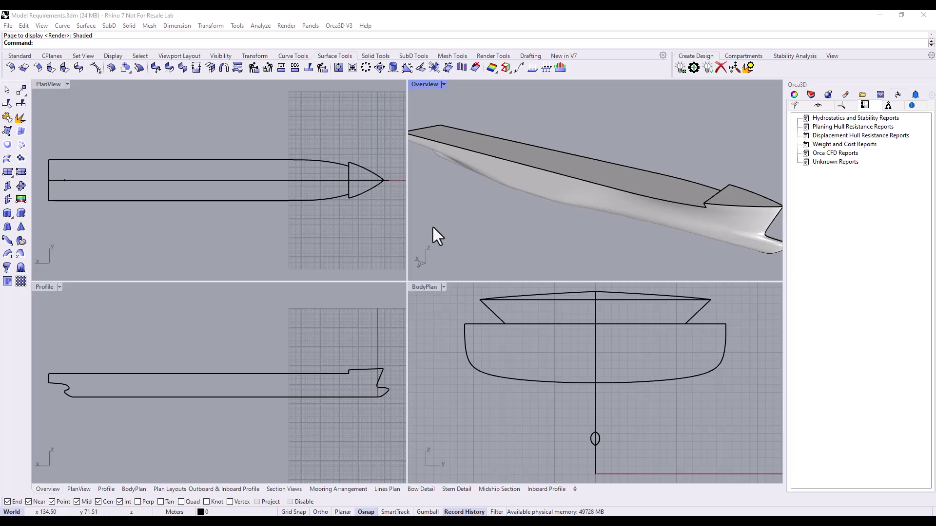
# Step: Set the Shaded mode's backface setting to a single red colour for all backfaces
pyautogui.click(425, 85)
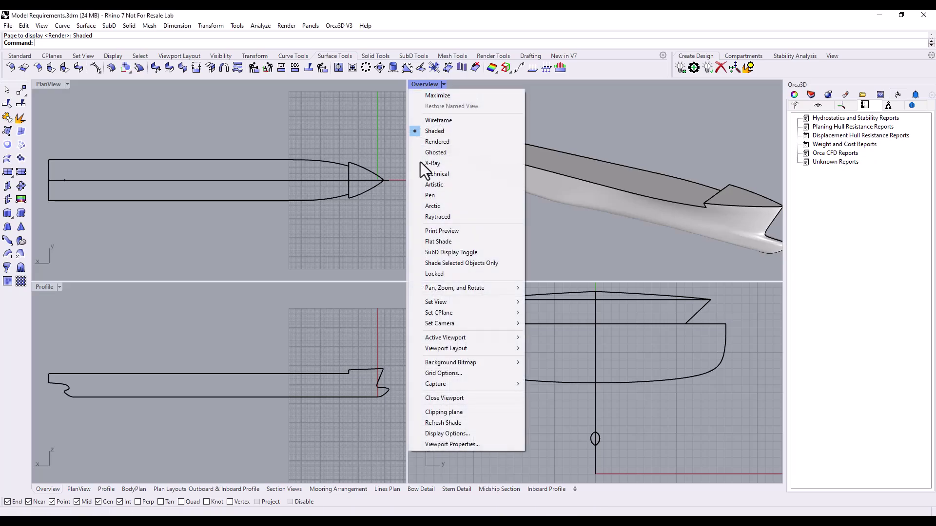
pyautogui.click(457, 435)
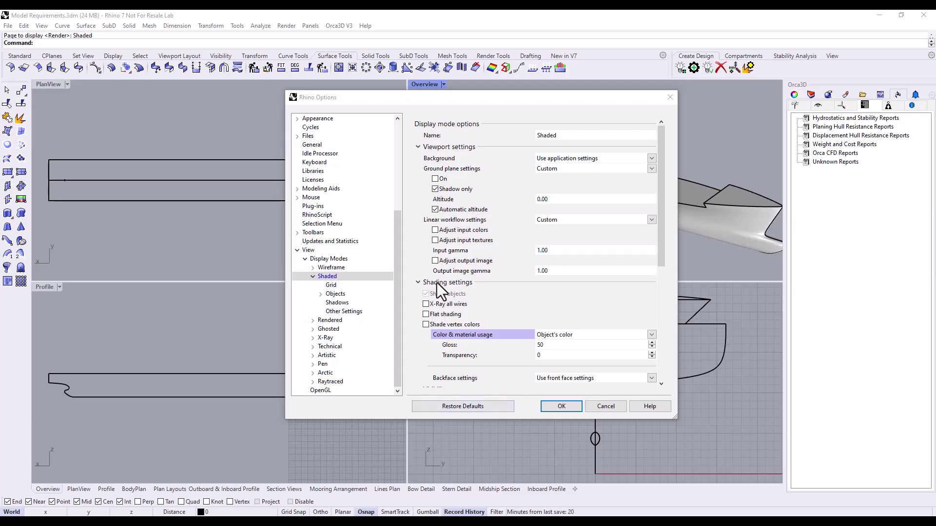
pyautogui.scroll(-3, 437, 282)
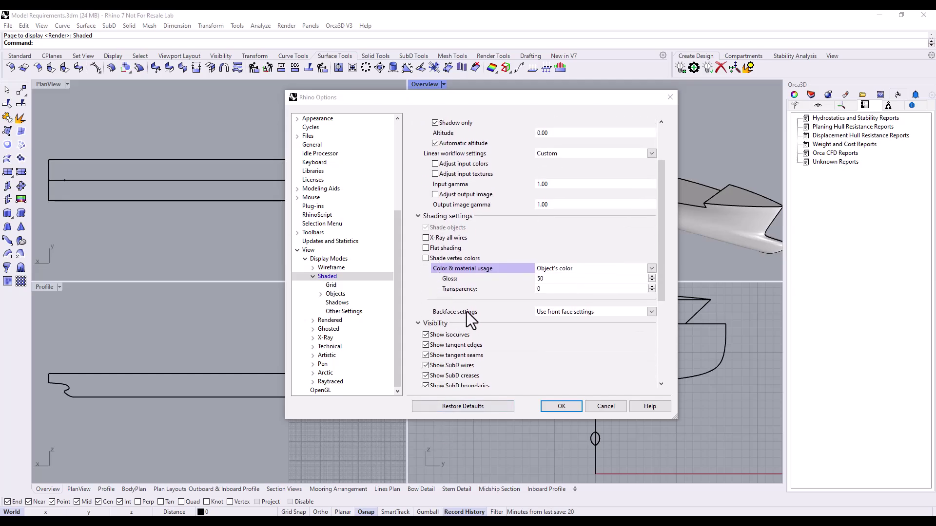
pyautogui.click(627, 311)
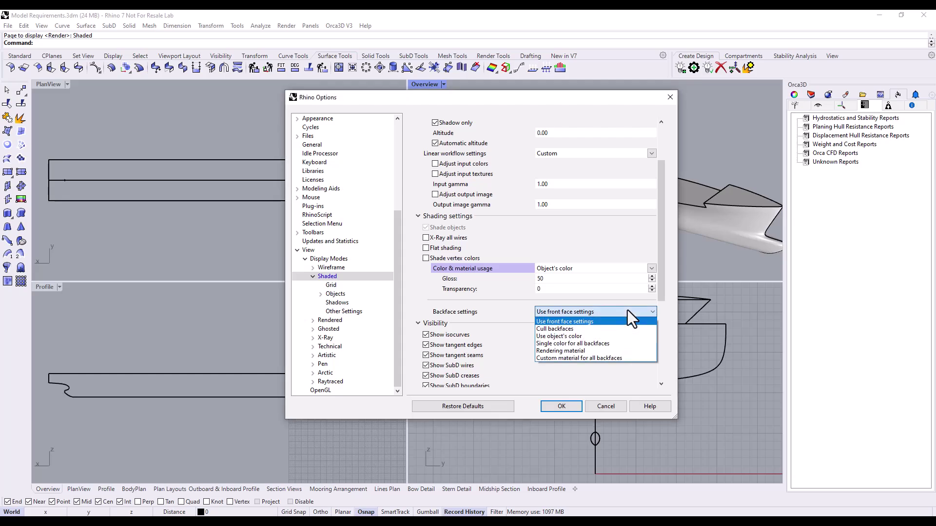
pyautogui.click(617, 345)
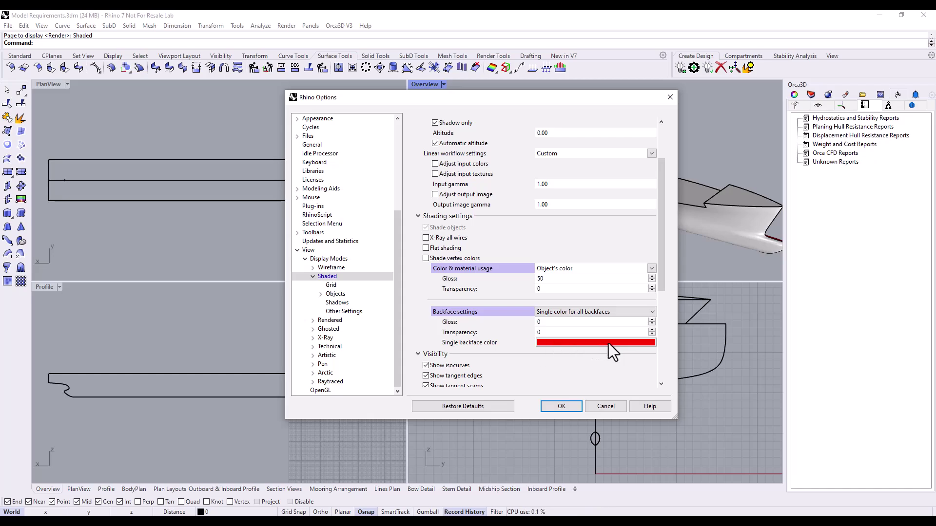
pyautogui.click(562, 405)
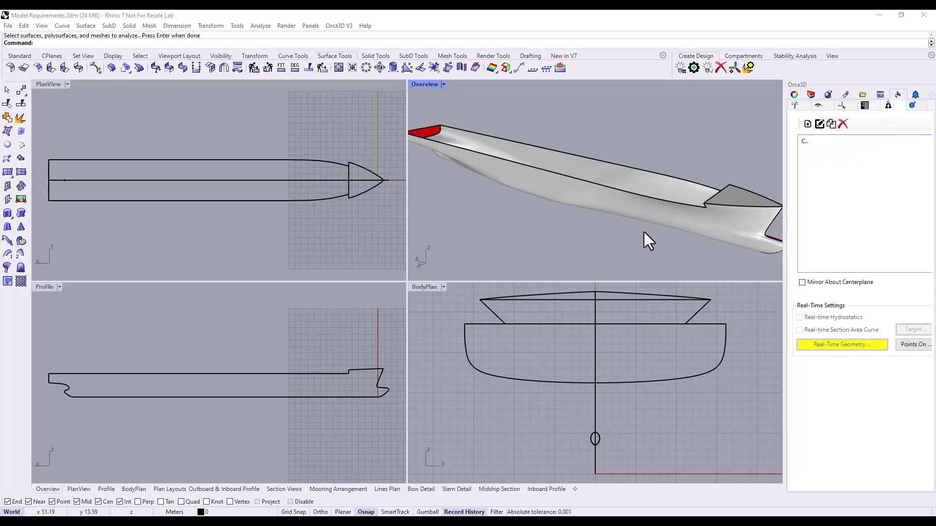
# Step: Flip the red port-side hull surface so it faces outward and shows white
pyautogui.moveTo(644, 232); pyautogui.dragTo(510, 212, button='right')
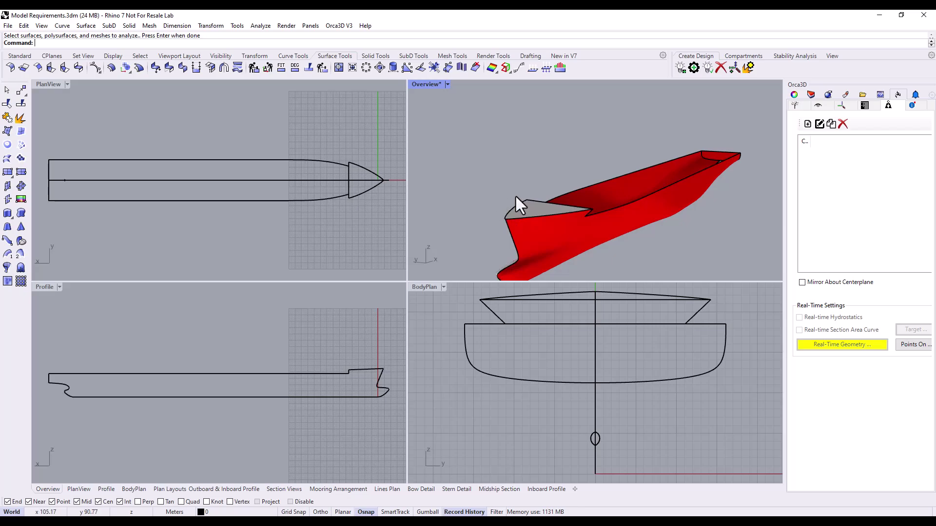
pyautogui.click(566, 243)
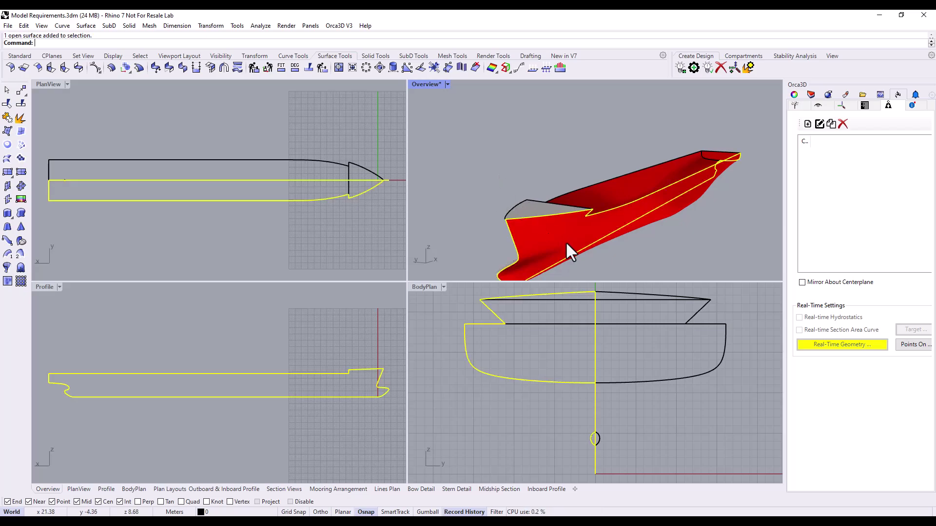
pyautogui.write('flip')
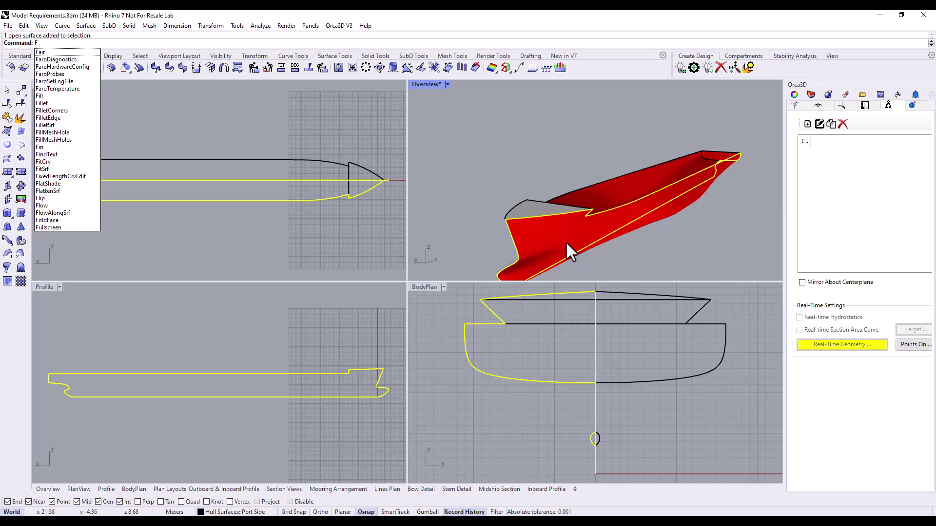
pyautogui.press('Return')
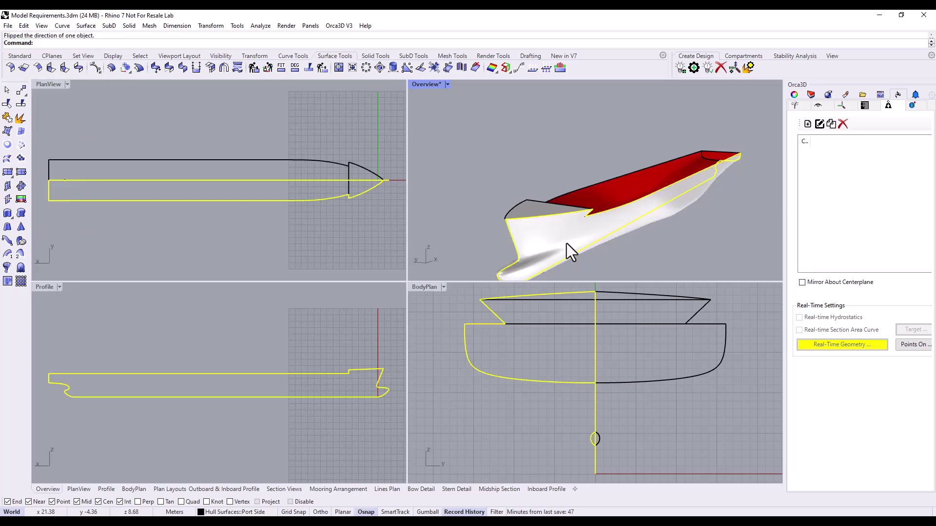
pyautogui.click(500, 186)
pyautogui.moveTo(499, 186); pyautogui.dragTo(585, 180, button='right')
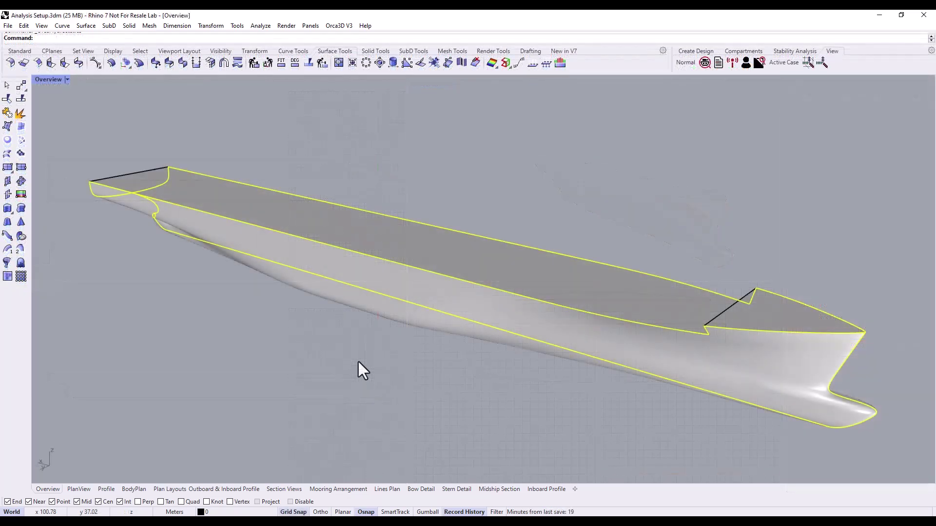
# Step: Launch Compute Hydros / Stability from the Orca3D V3 Basic Hydrostatics / Stability menu
pyautogui.click(351, 28)
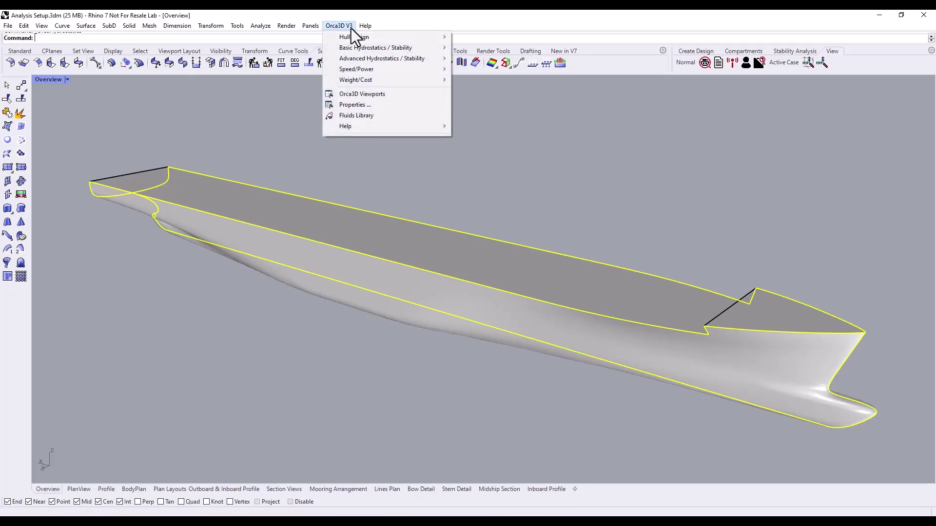
pyautogui.moveTo(409, 48)
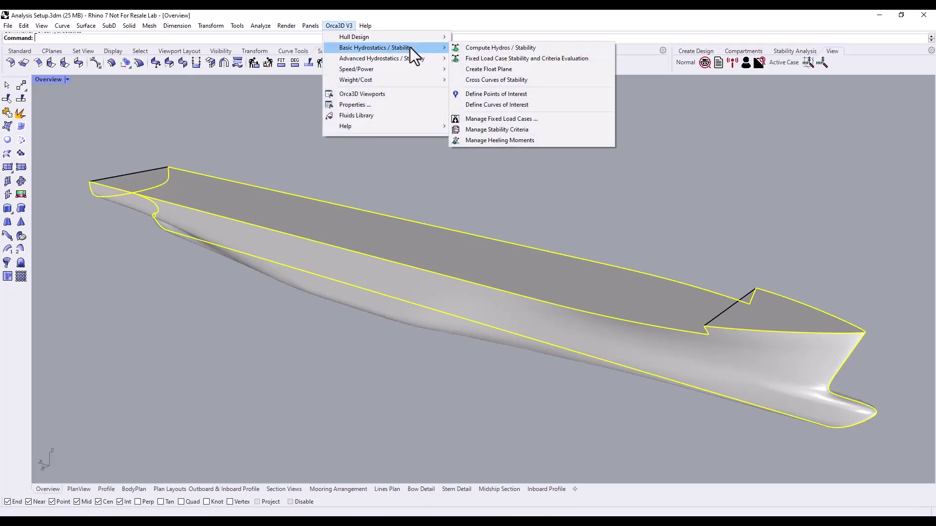
pyautogui.click(542, 51)
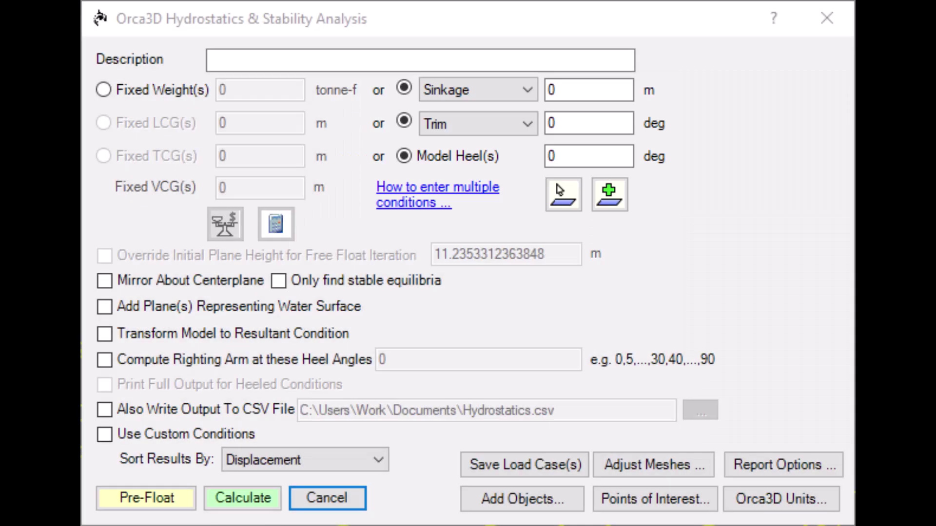
# Step: Use Twp@FP and Twp@AP conditions, picking the cyan float plane for 11.640 m and 0.000 m
pyautogui.click(609, 90)
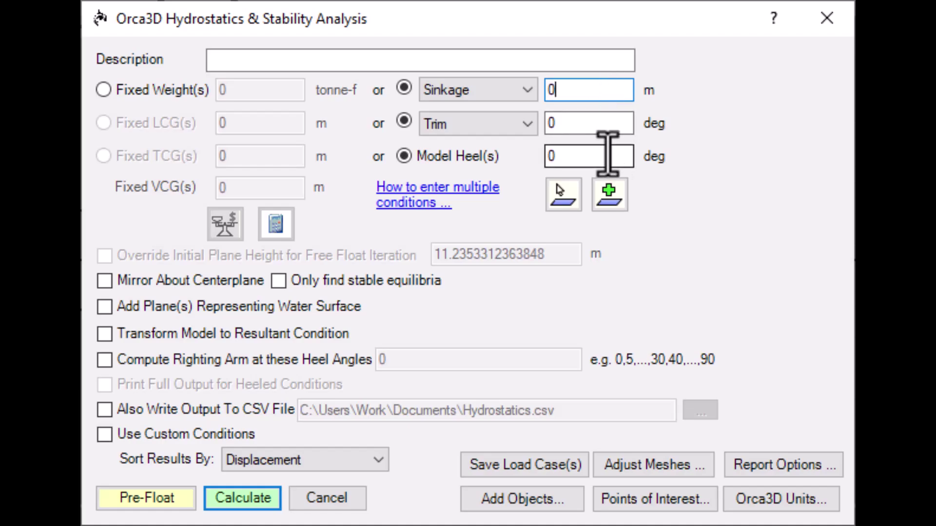
pyautogui.click(500, 92)
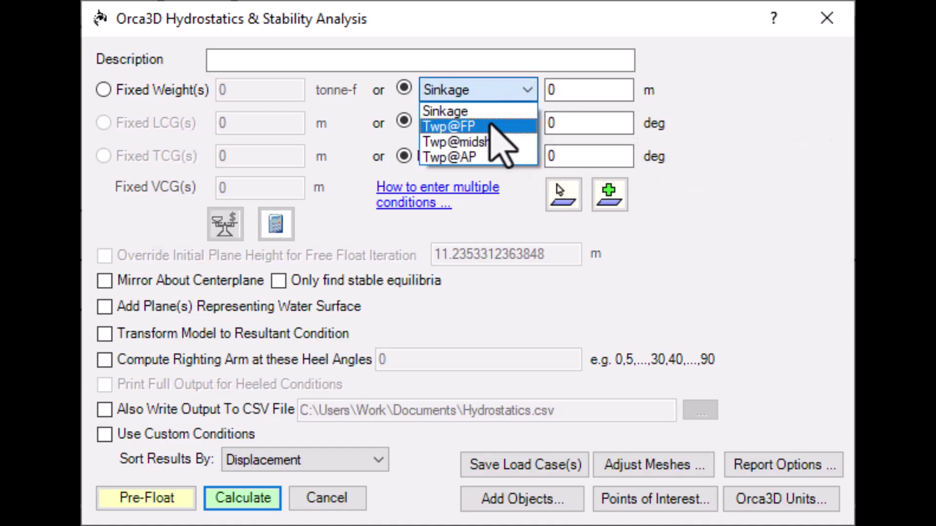
pyautogui.click(490, 125)
pyautogui.click(495, 127)
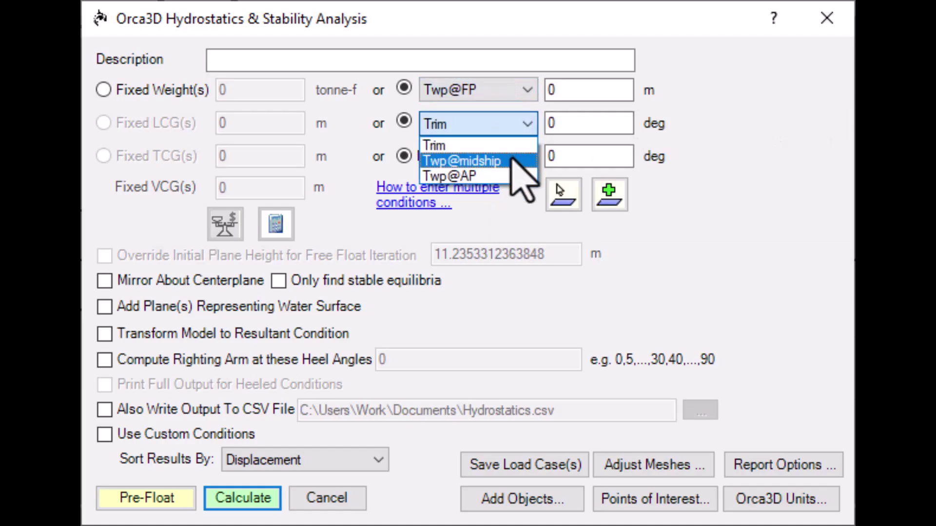
pyautogui.click(511, 162)
pyautogui.click(520, 125)
pyautogui.click(508, 177)
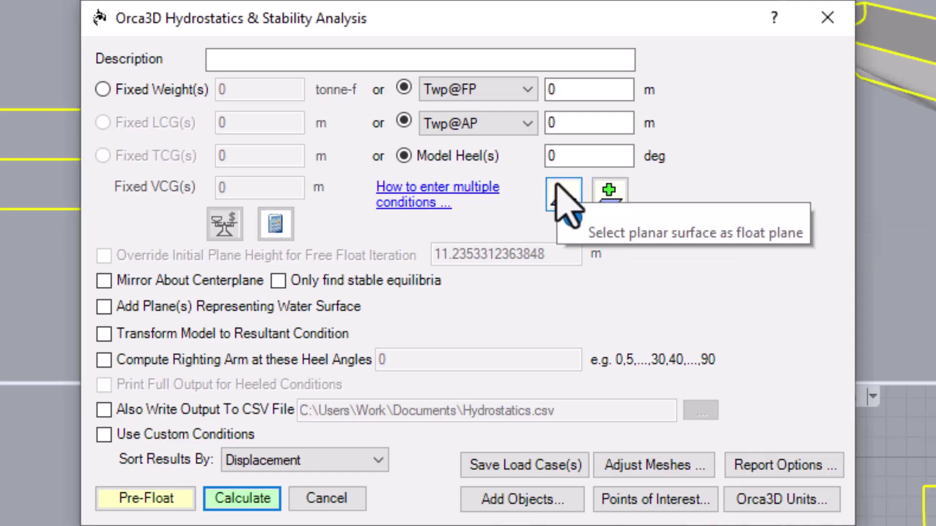
pyautogui.click(557, 184)
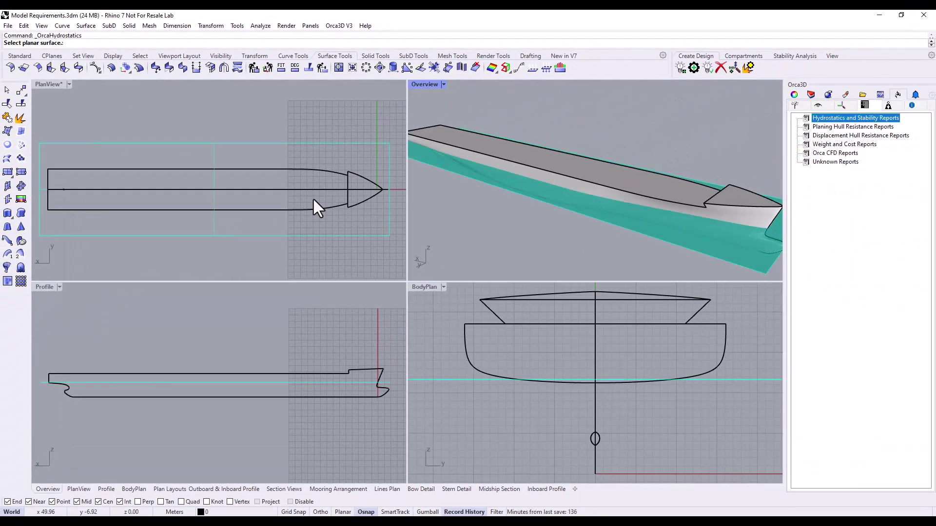
pyautogui.click(478, 180)
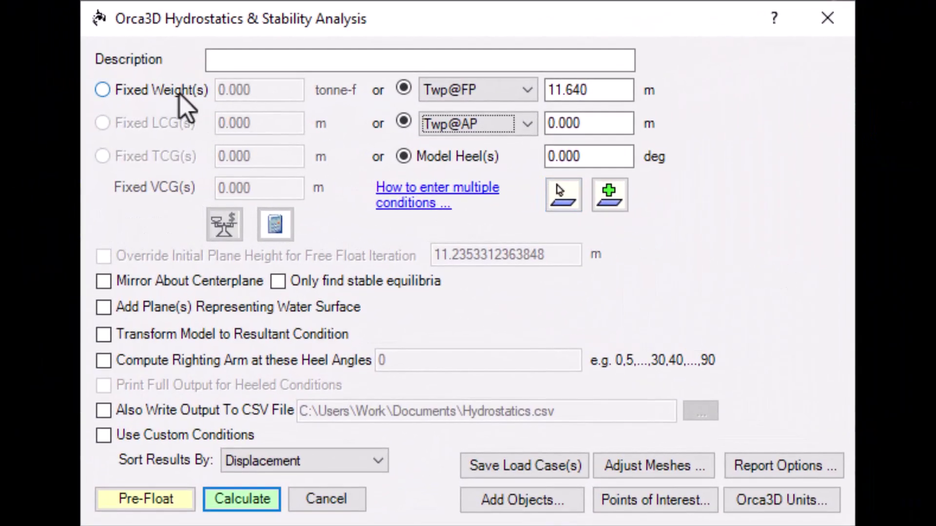
# Step: Switch the three conditions to Fixed Weight, Fixed LCG and Fixed TCG
pyautogui.click(181, 93)
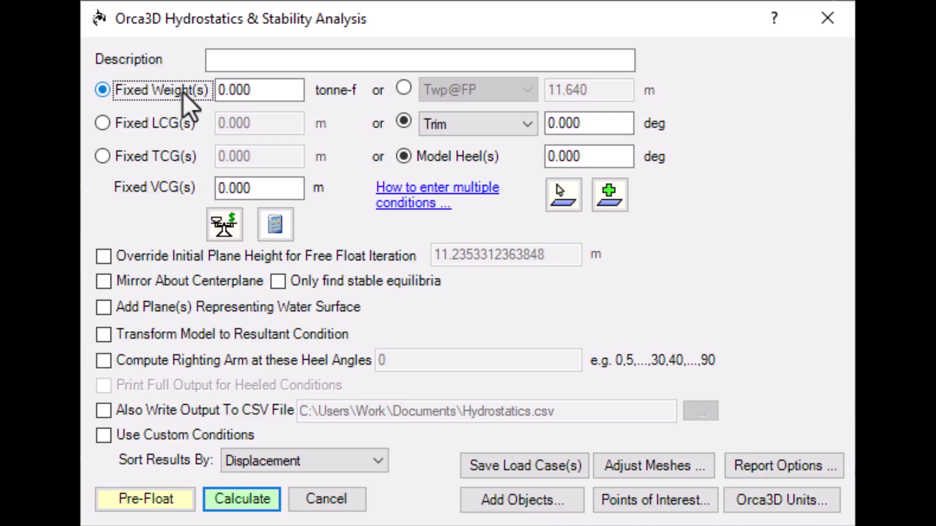
pyautogui.click(191, 123)
pyautogui.click(194, 156)
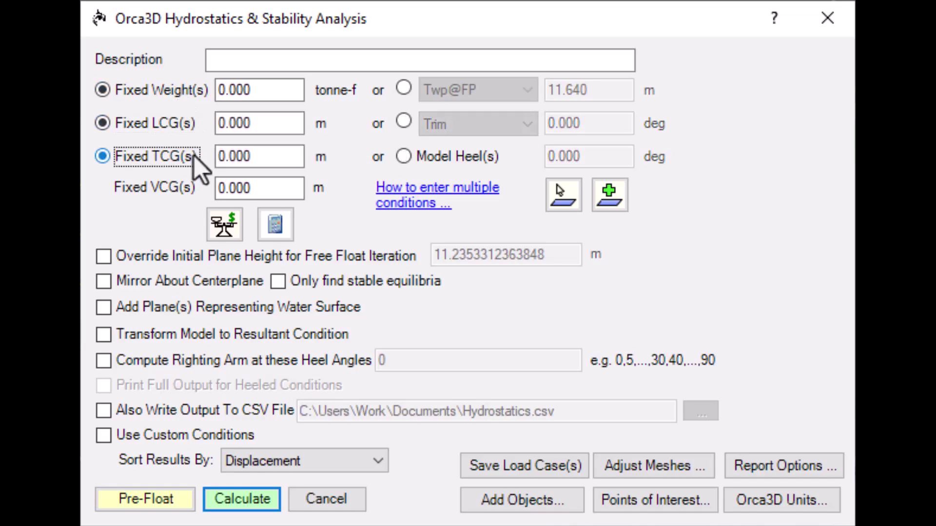
# Step: In the Weight/CG calculator, add a Lightship row: weight 18432, LCG 137.3, VCG 12.298
pyautogui.click(274, 225)
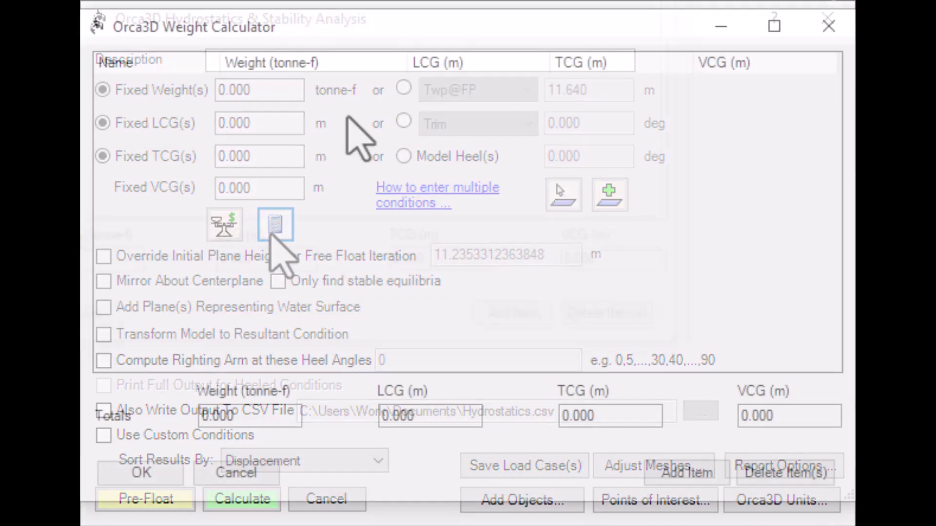
pyautogui.click(668, 470)
pyautogui.write('Lightship')
pyautogui.press('Tab')
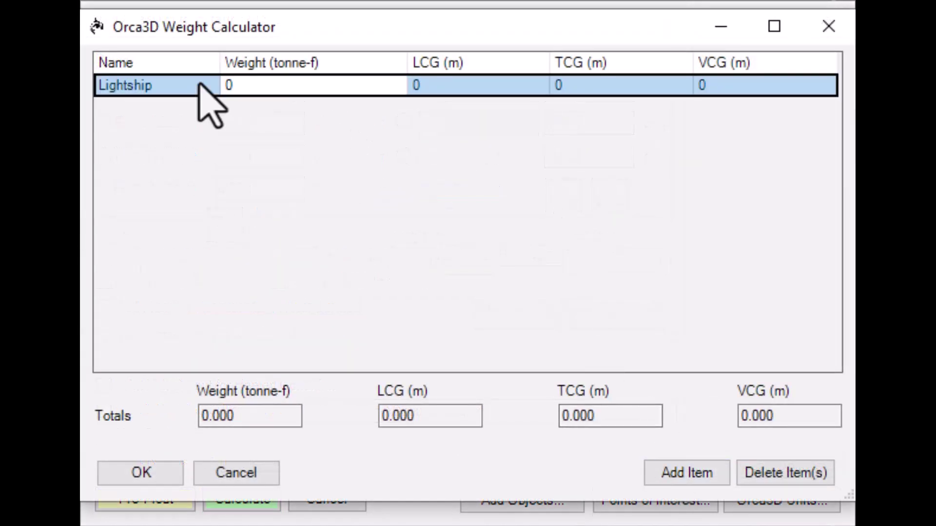
pyautogui.write('18432')
pyautogui.press('Tab')
pyautogui.write('137.3')
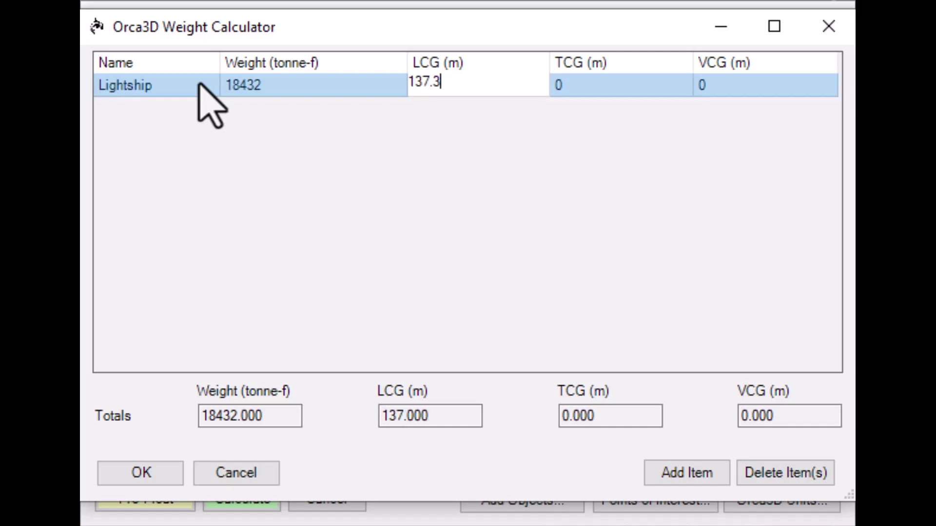
pyautogui.press('Tab')
pyautogui.press('Tab')
pyautogui.write('12.298')
pyautogui.press('Return')
pyautogui.press('Return')
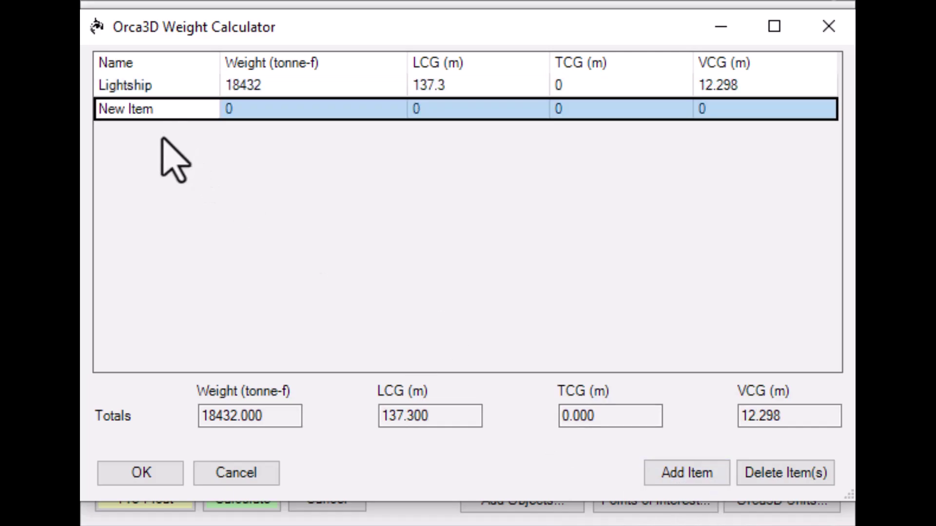
# Step: Add a Cargo row (26208, LCG 140.225, VCG 18.365) and apply the 44640 tonne-f totals
pyautogui.write('Cargo')
pyautogui.press('Tab')
pyautogui.write('26208')
pyautogui.press('Tab')
pyautogui.write('140.225')
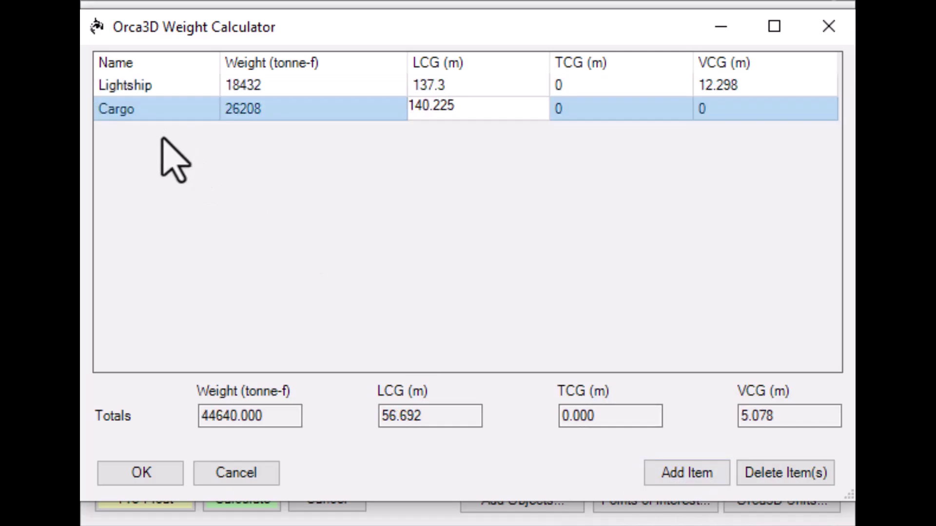
pyautogui.press('Tab')
pyautogui.press('Tab')
pyautogui.write('18.365')
pyautogui.press('Return')
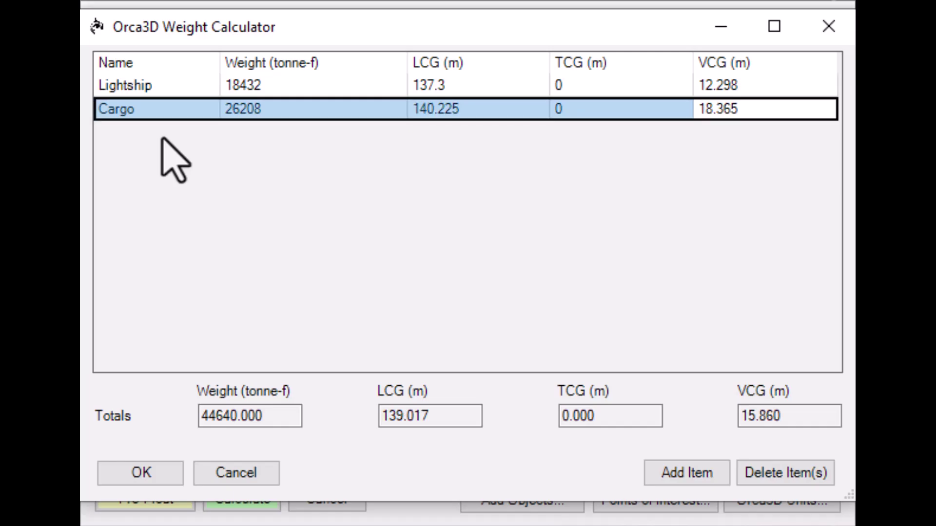
pyautogui.click(166, 477)
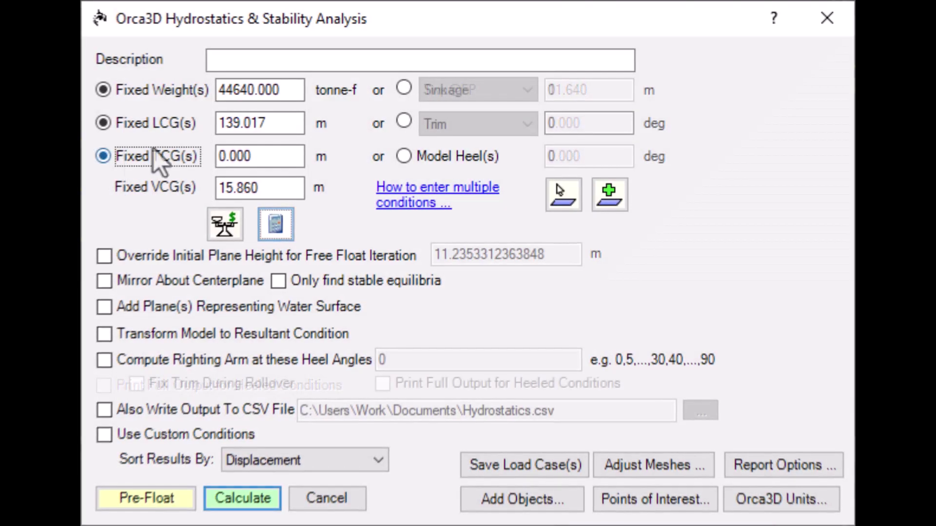
# Step: Set trims to 0,1,2,3 deg and model heel angles to 0,5,10,15 deg
pyautogui.click(404, 122)
pyautogui.click(560, 123)
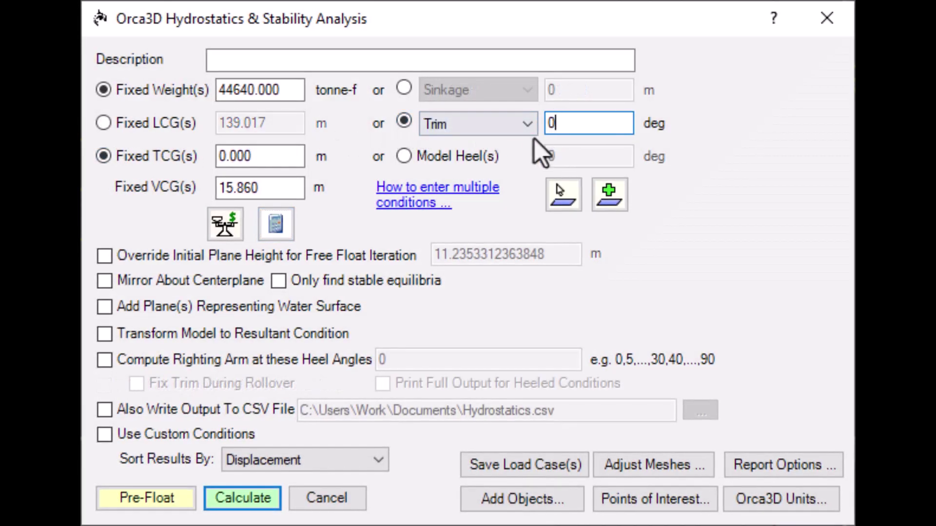
pyautogui.write(',1,2,3')
pyautogui.click(487, 156)
pyautogui.click(547, 155)
pyautogui.write(',5,10,15')
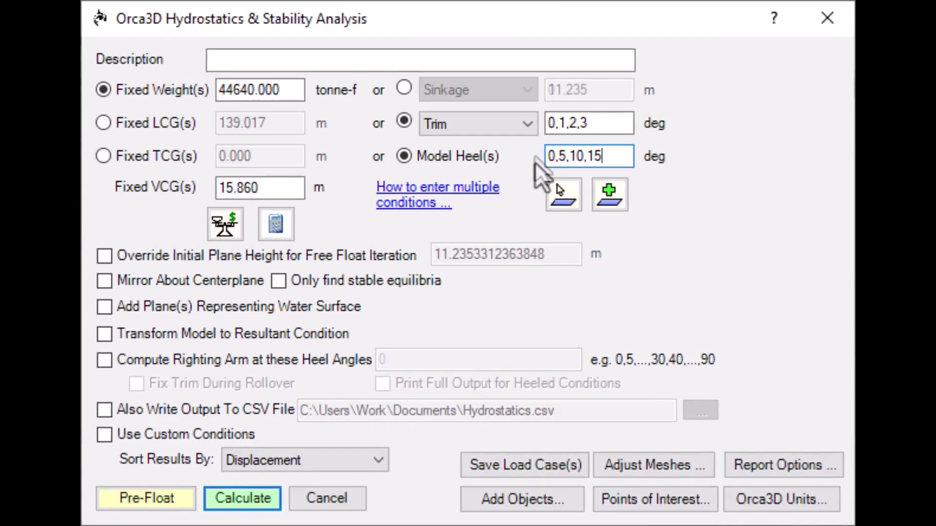
# Step: Describe the condition as 'Lightship and Cargo' and save all trim and heel combinations as load cases
pyautogui.click(469, 62)
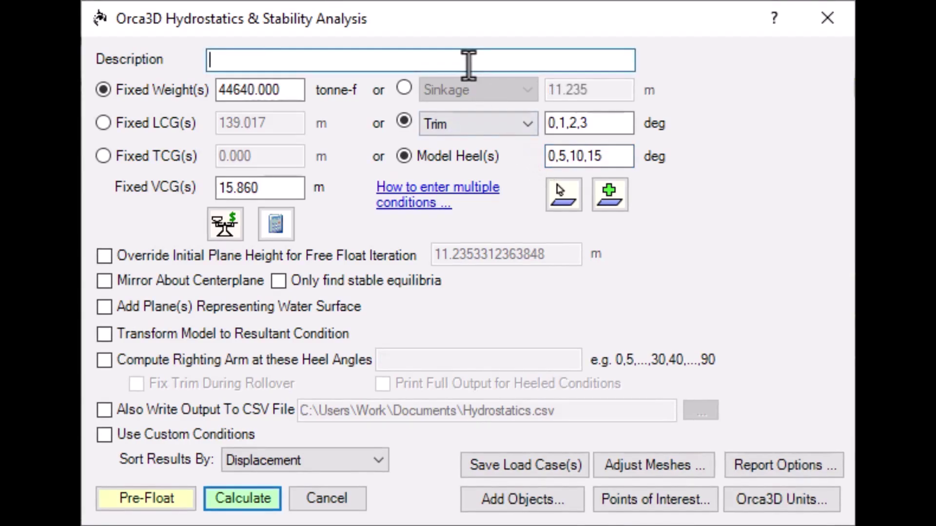
pyautogui.write('Lightship and Cargo')
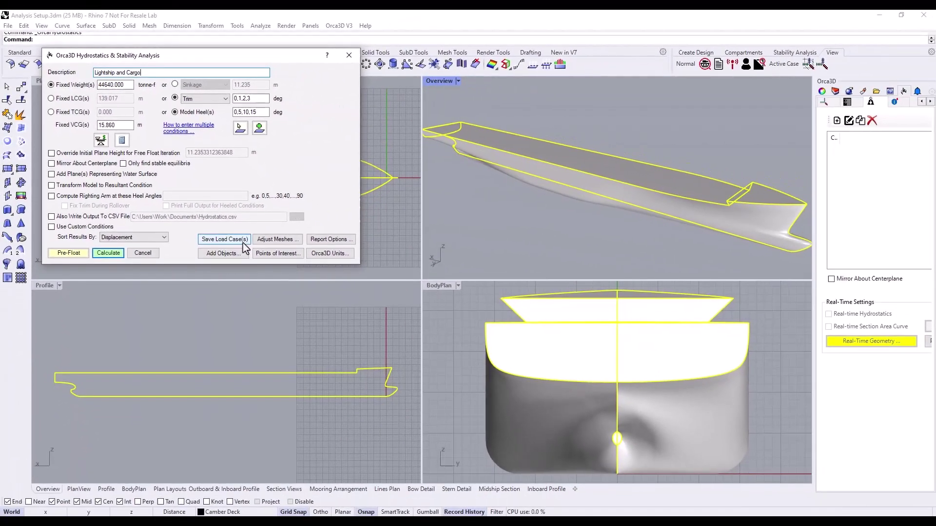
pyautogui.click(224, 239)
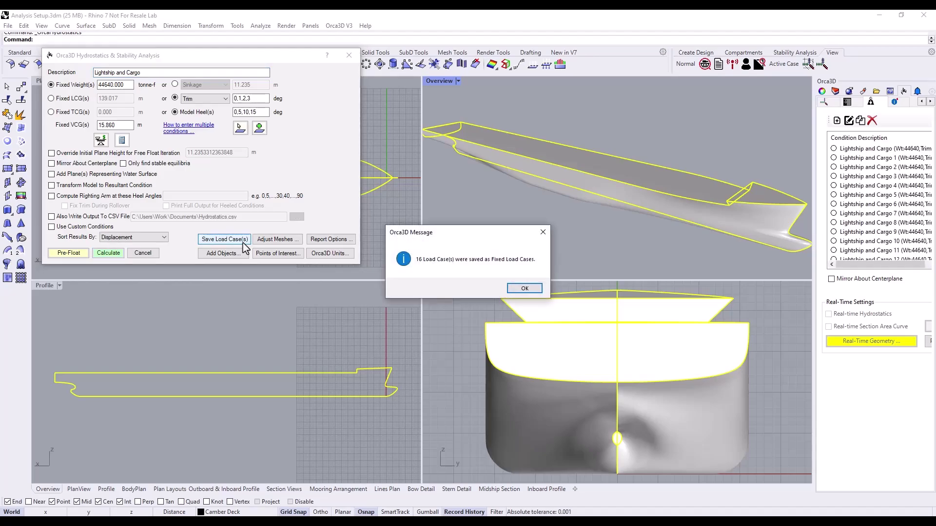
pyautogui.click(525, 288)
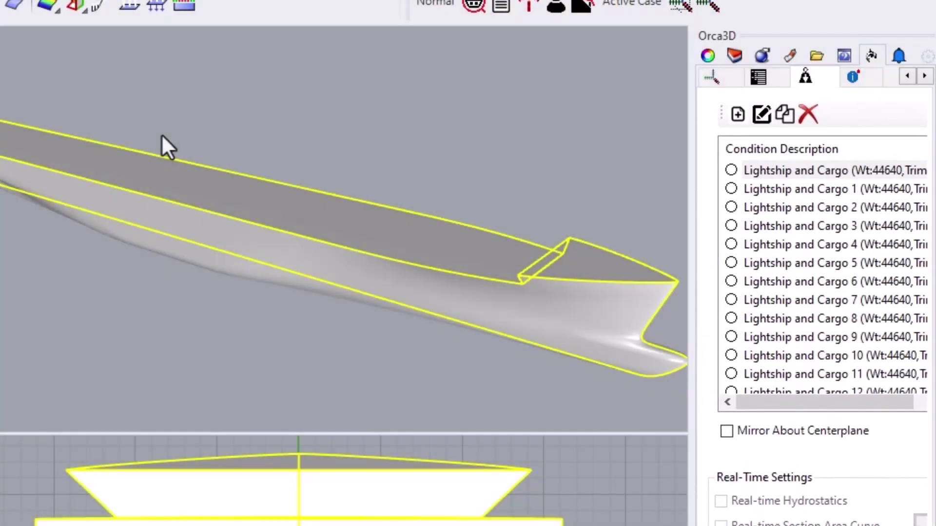
# Step: Open Hydrostatics for the first Lightship and Cargo load case from its context menu
pyautogui.rightClick(798, 173)
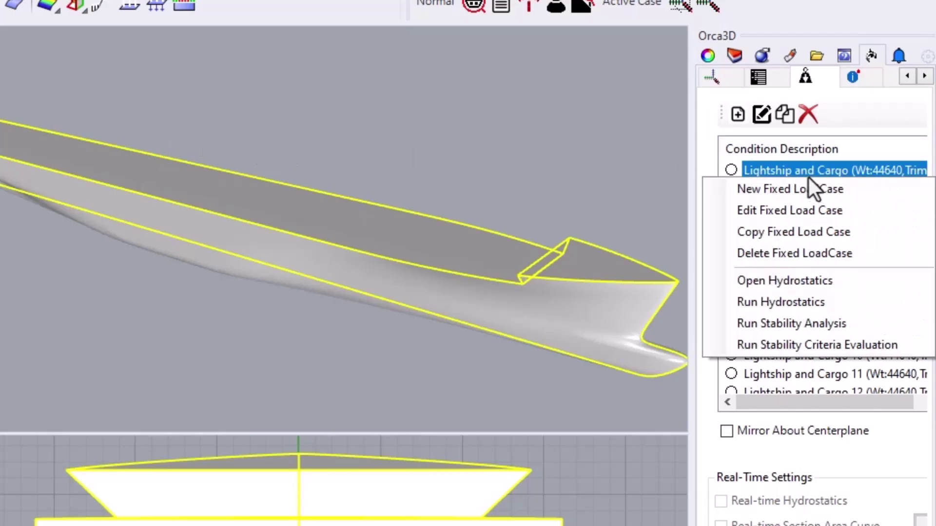
pyautogui.click(852, 288)
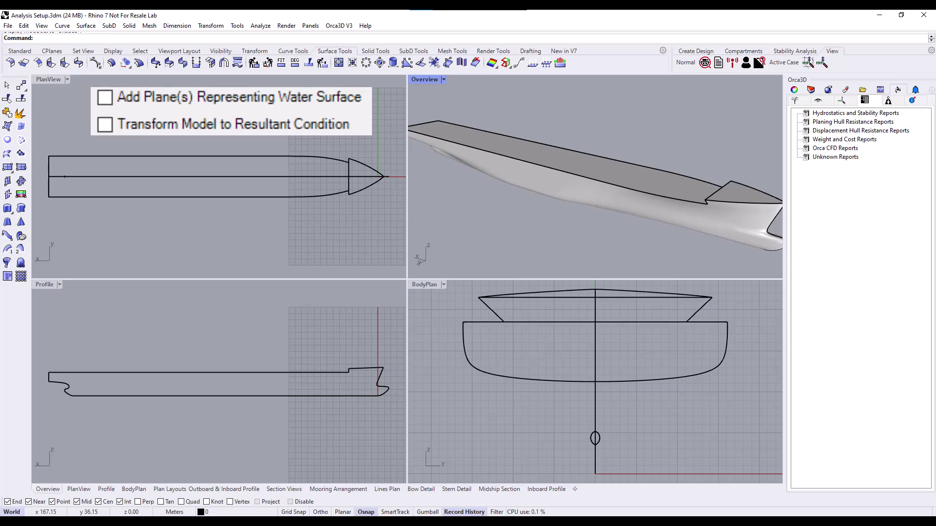
pyautogui.click(105, 97)
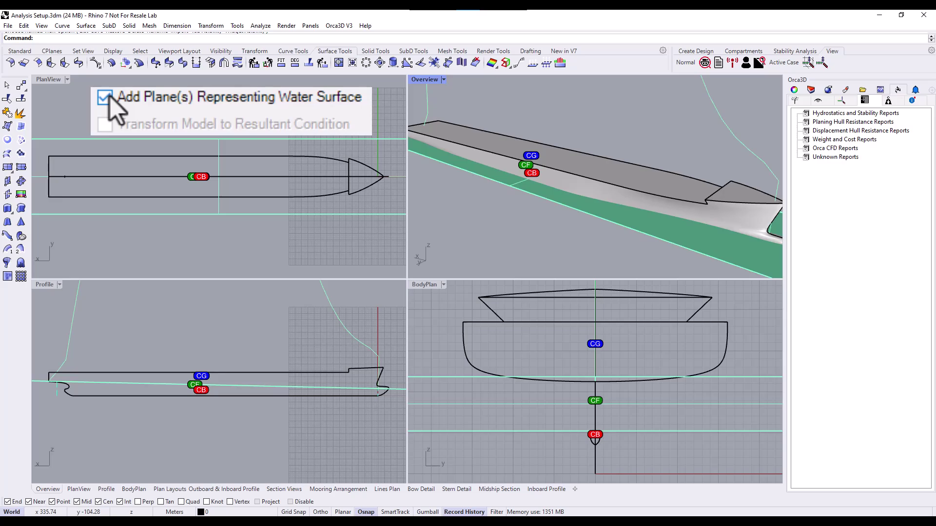
pyautogui.click(106, 98)
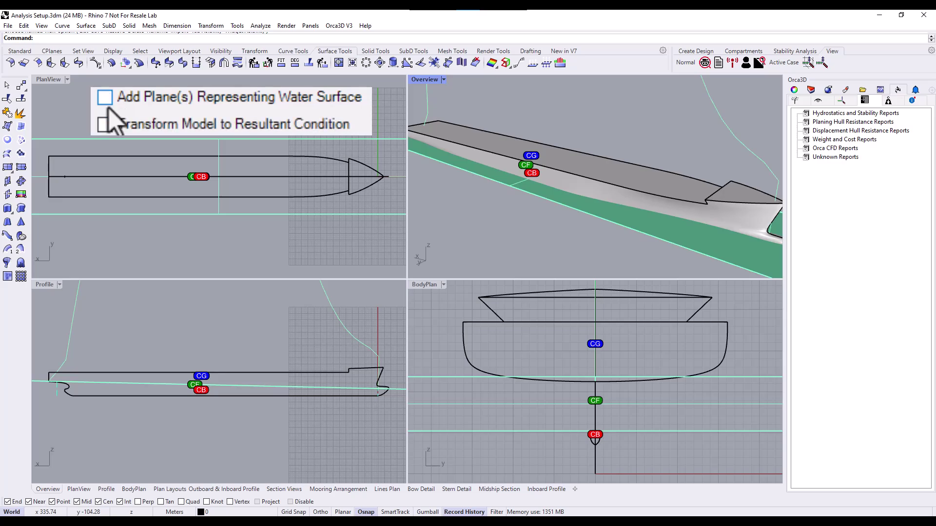
pyautogui.click(106, 124)
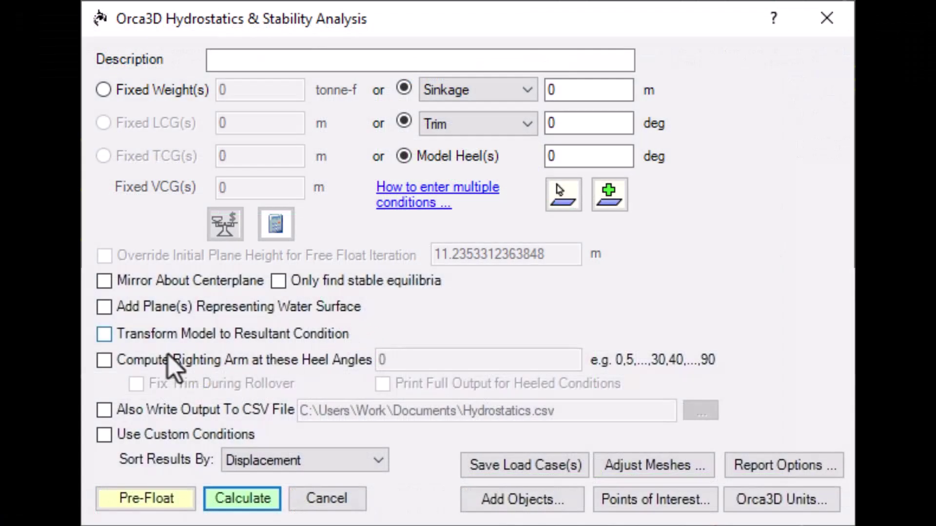
pyautogui.click(105, 361)
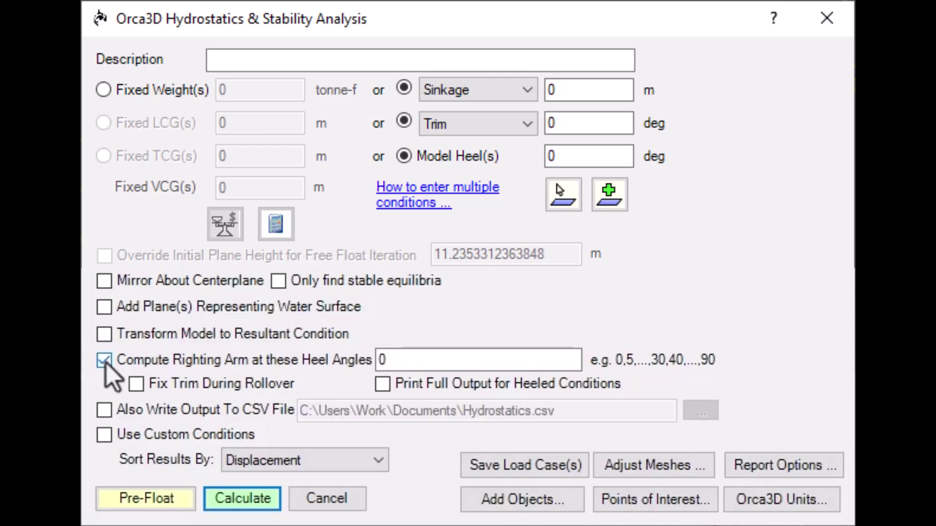
pyautogui.click(386, 360)
pyautogui.write(',1,...,10')
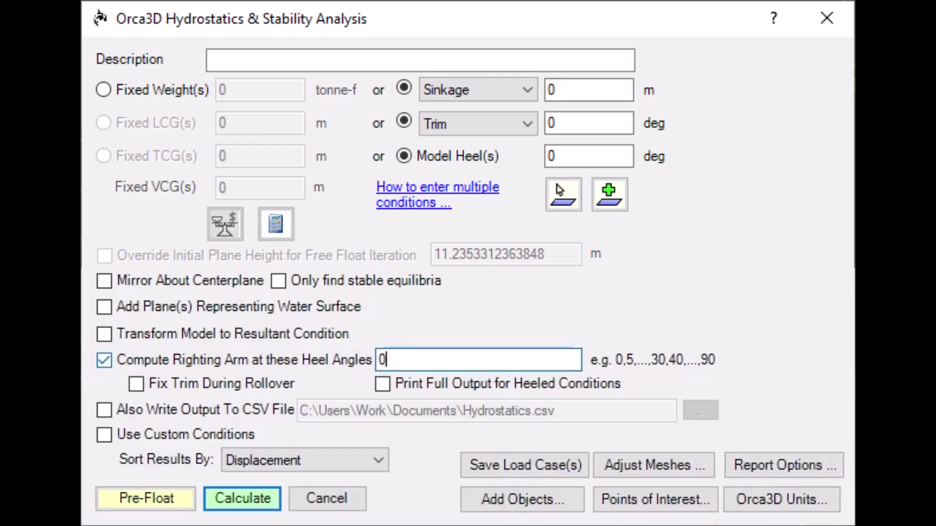
pyautogui.write(',15,...,30,40')
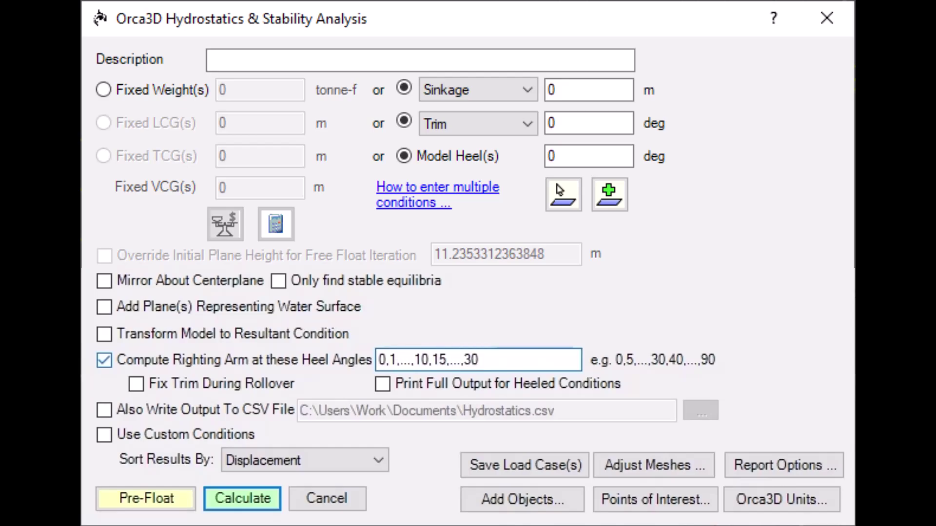
pyautogui.write(',...,90')
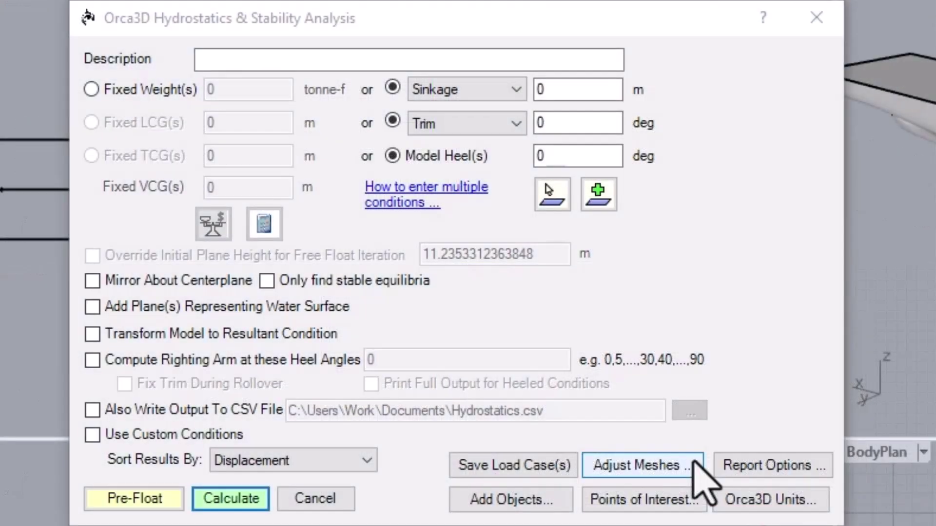
# Step: Adjust the hull mesh density, previewing denser and coarser meshes and the detailed mesh parameters
pyautogui.click(696, 464)
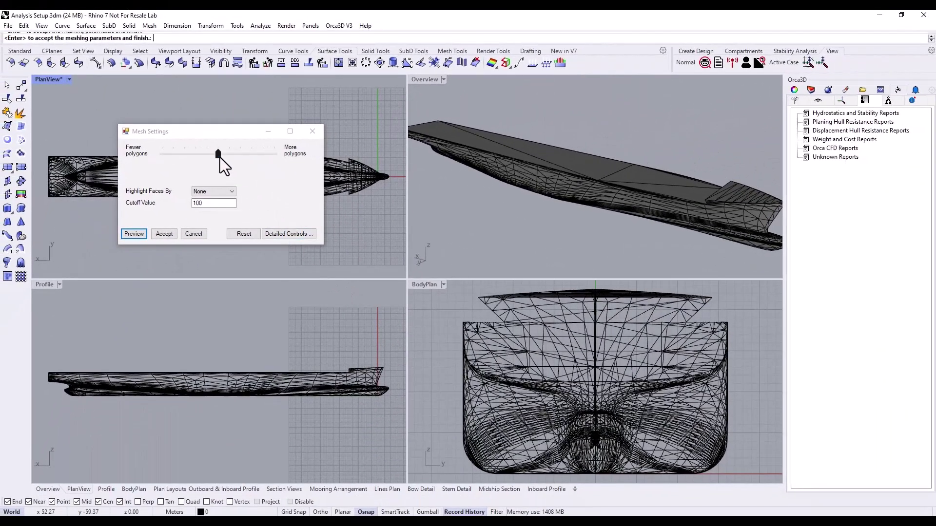
pyautogui.moveTo(220, 157); pyautogui.dragTo(152, 159)
pyautogui.click(142, 233)
pyautogui.click(140, 234)
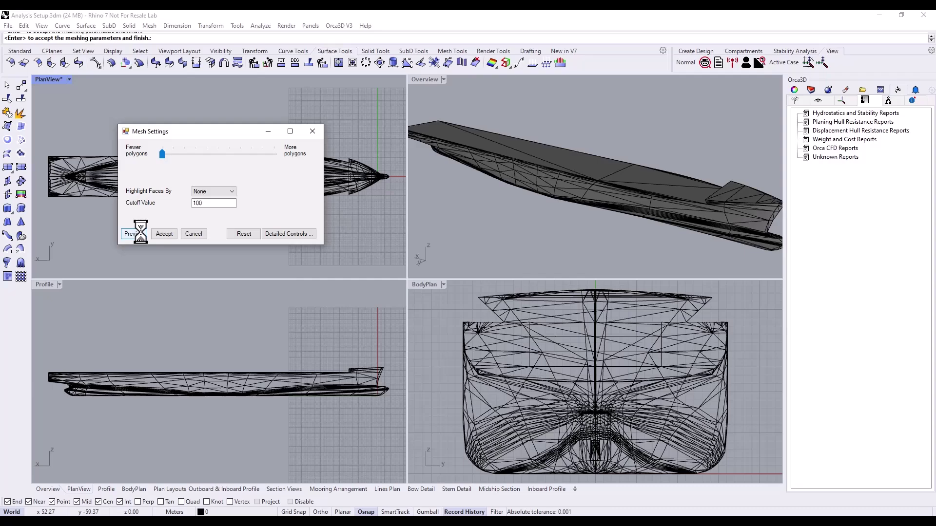
pyautogui.click(311, 234)
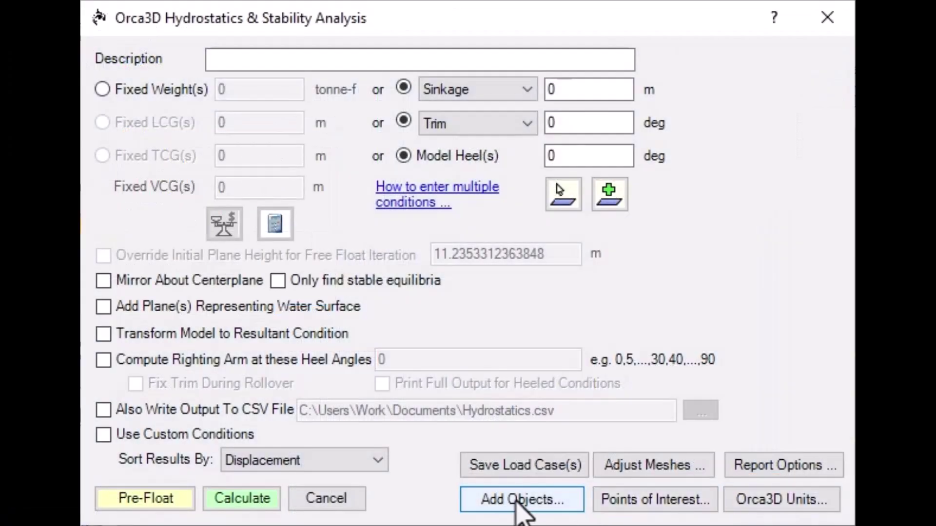
# Step: Pick the hull surfaces as the analysis objects, deselecting two surfaces
pyautogui.click(516, 501)
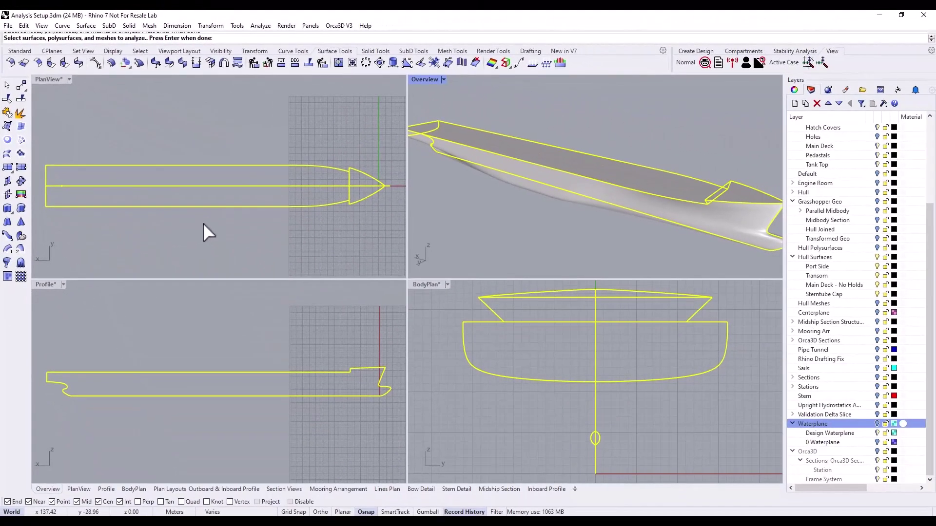
pyautogui.click(553, 162)
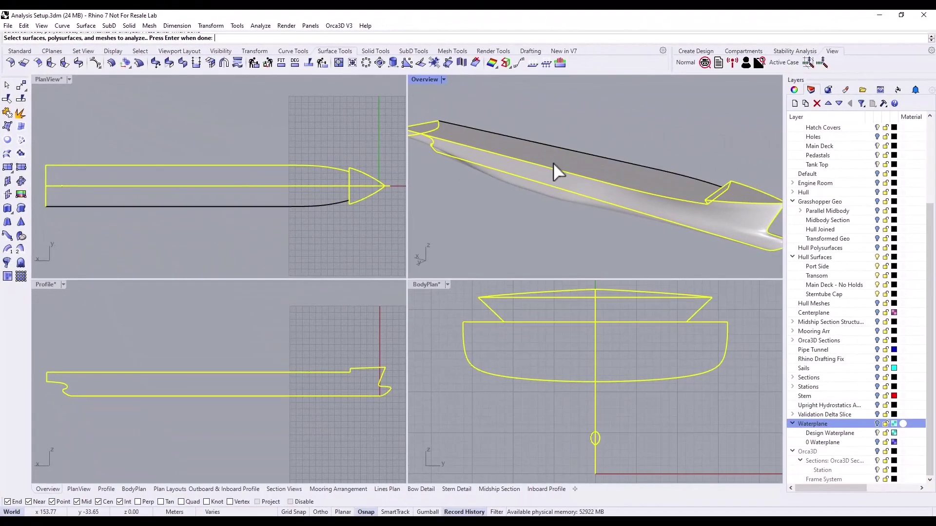
pyautogui.click(550, 165)
pyautogui.press('Return')
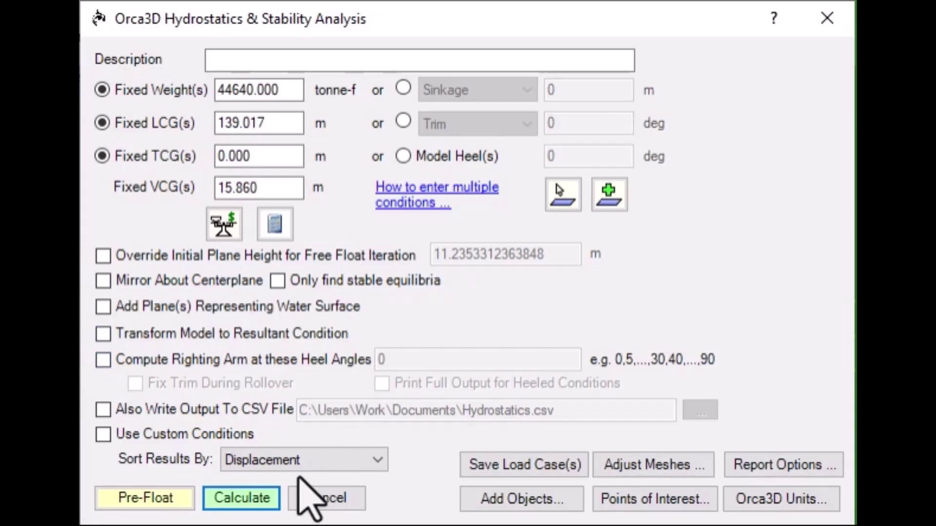
# Step: Start the hydrostatics calculation and run the Pre-Float checks
pyautogui.click(276, 501)
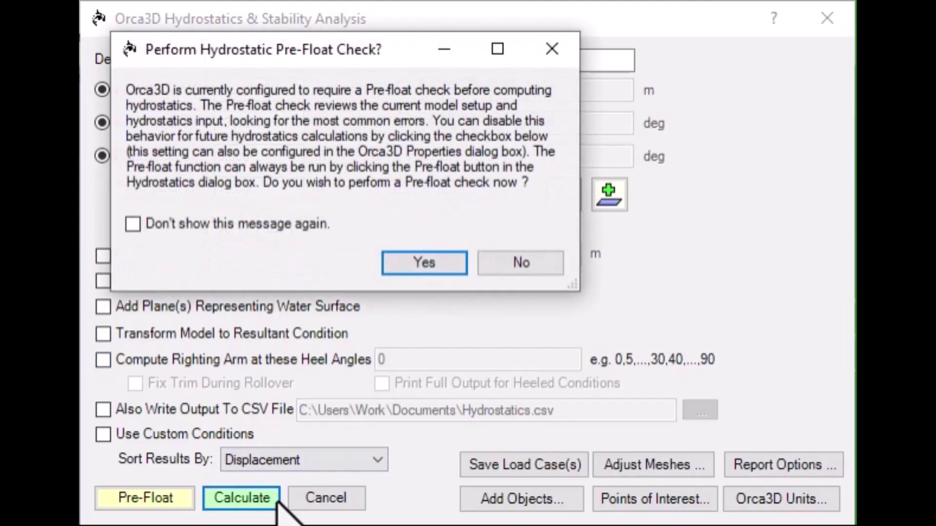
pyautogui.click(452, 266)
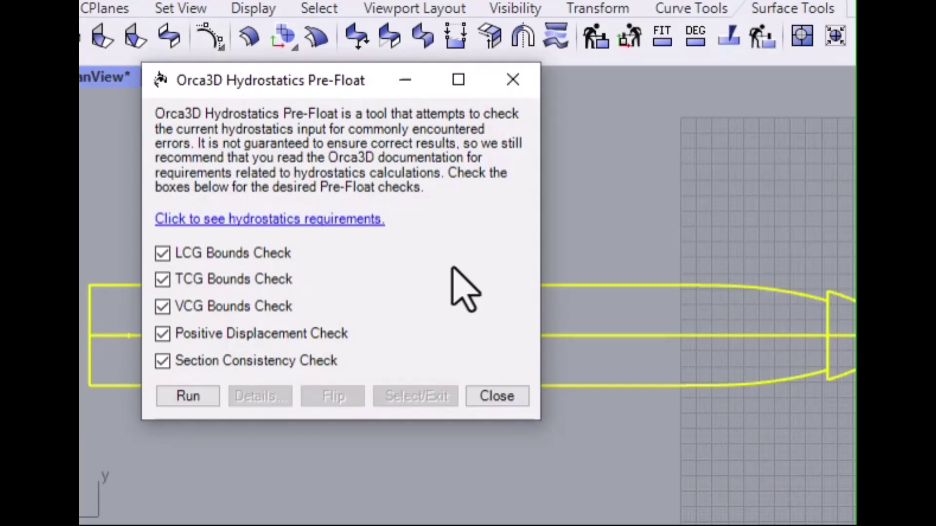
pyautogui.click(203, 395)
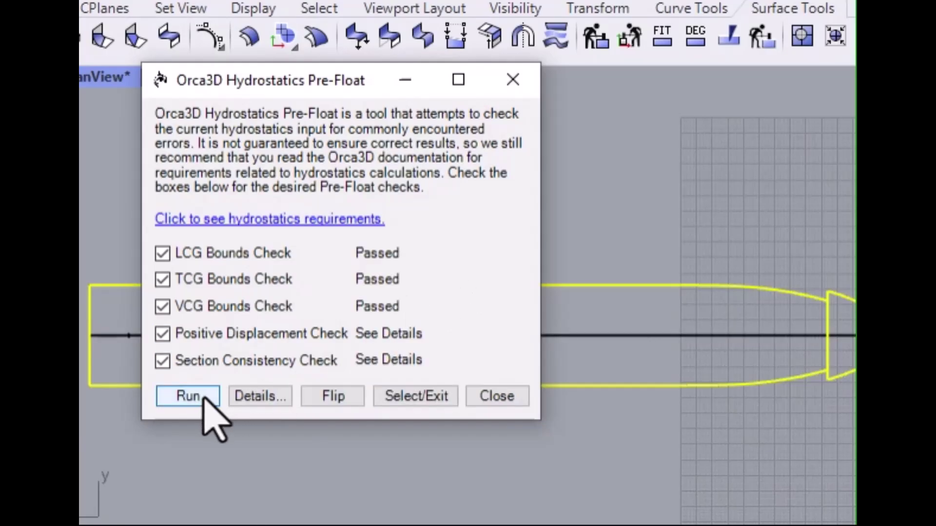
# Step: Flip the normals of the negative-displacement surfaces and rerun the checks so they pass
pyautogui.click(285, 398)
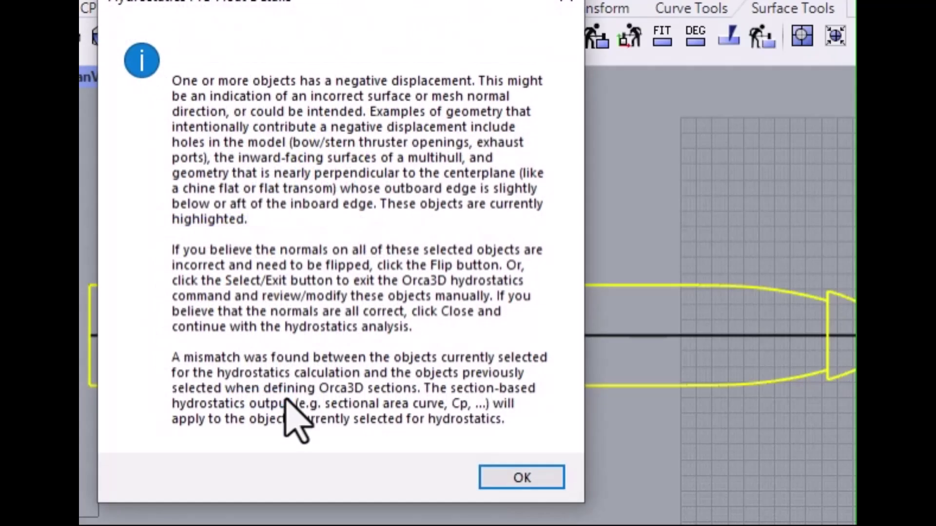
pyautogui.click(521, 478)
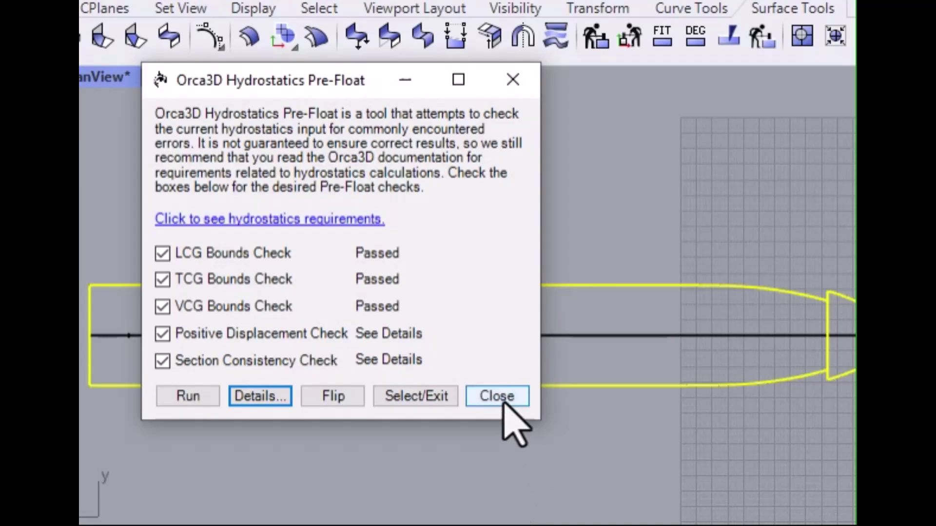
pyautogui.click(356, 403)
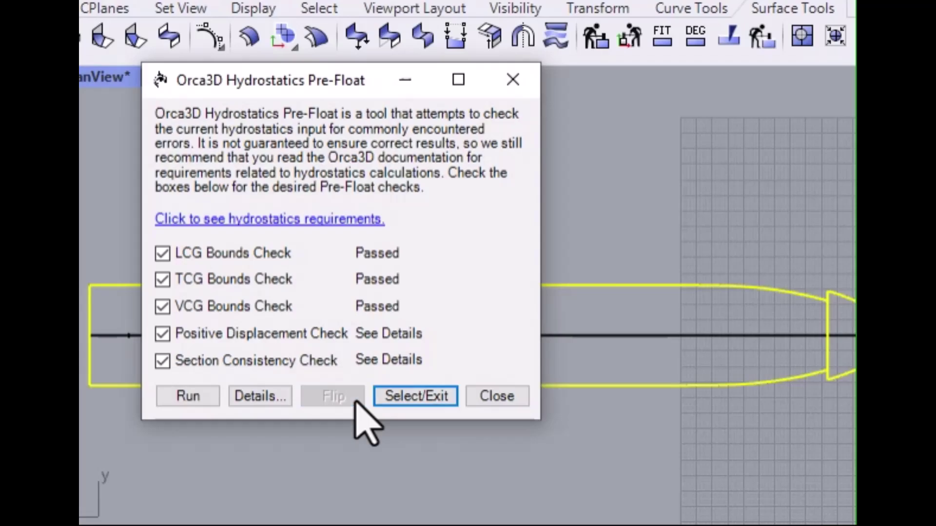
pyautogui.click(190, 398)
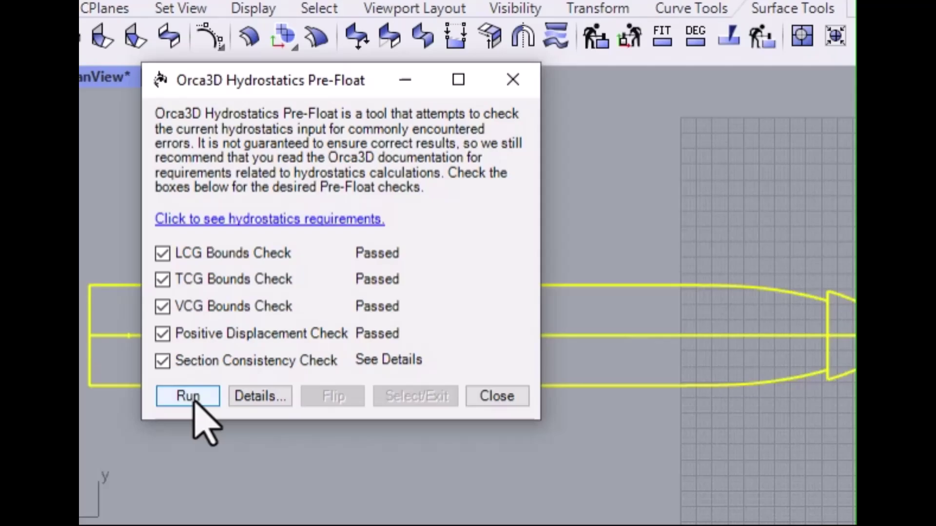
pyautogui.click(483, 398)
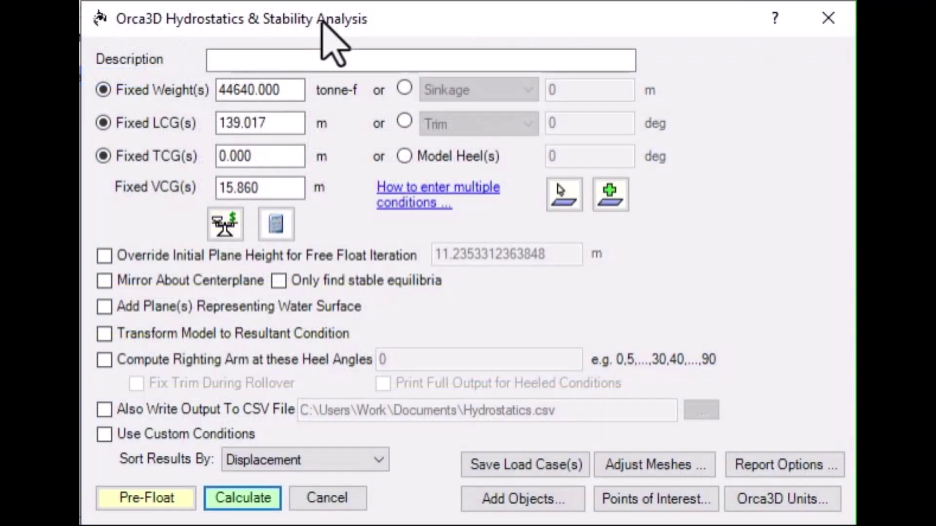
# Step: Calculate the hydrostatics and scroll the 7-page report down to the righting-arm curve
pyautogui.click(260, 498)
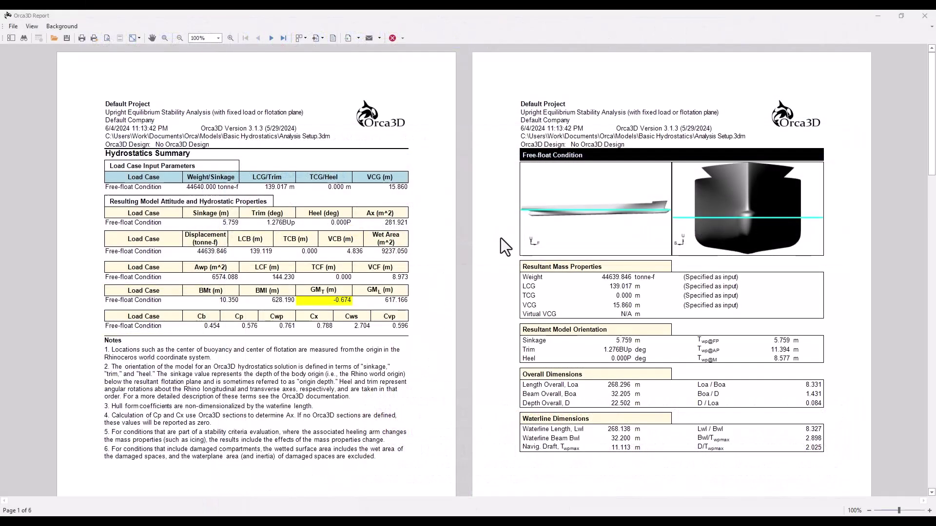
pyautogui.scroll(-6, 501, 238)
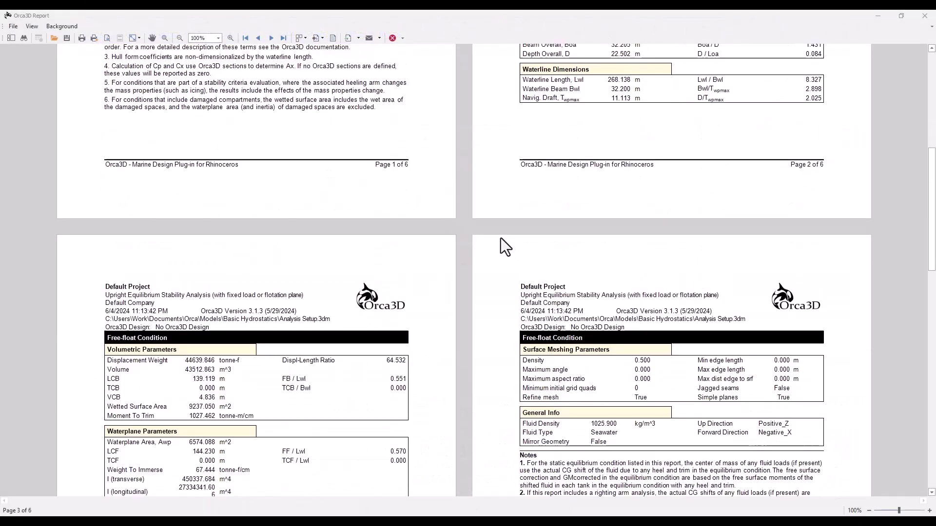
pyautogui.scroll(-14, 502, 238)
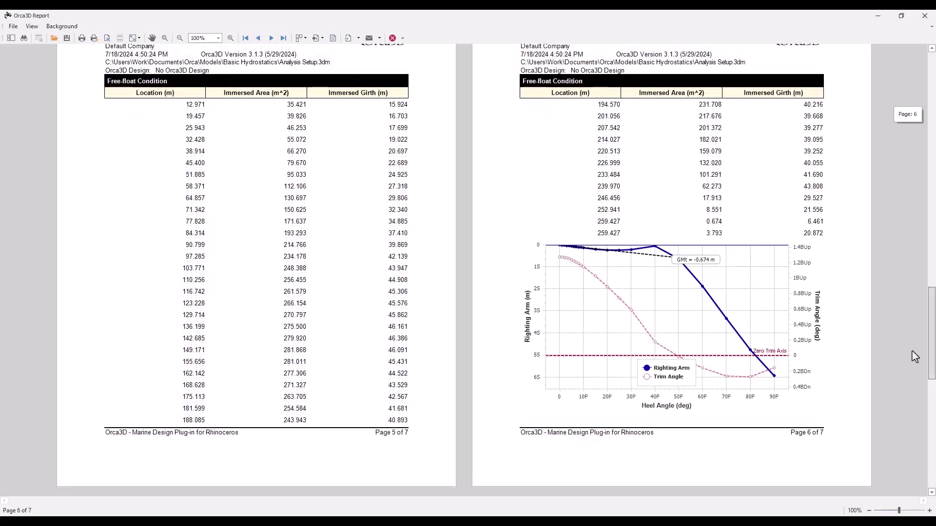
pyautogui.moveTo(915, 357); pyautogui.dragTo(932, 464)
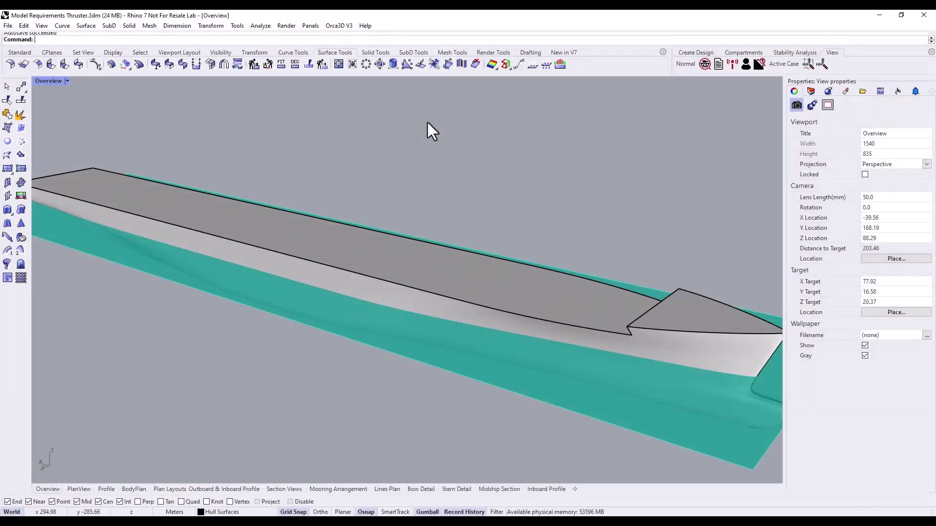
# Step: Open the third saved Stability Report and repopulate it with custom Free Float conditions
pyautogui.click(904, 94)
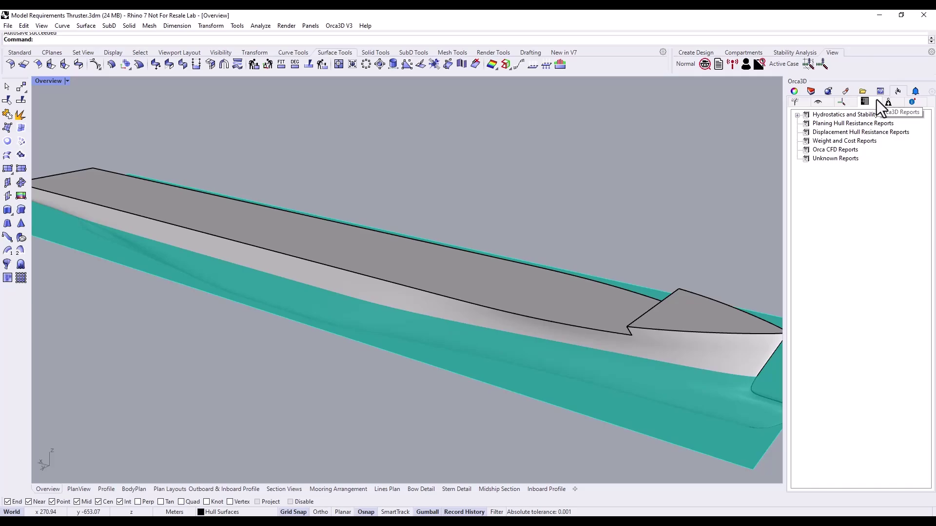
pyautogui.click(797, 116)
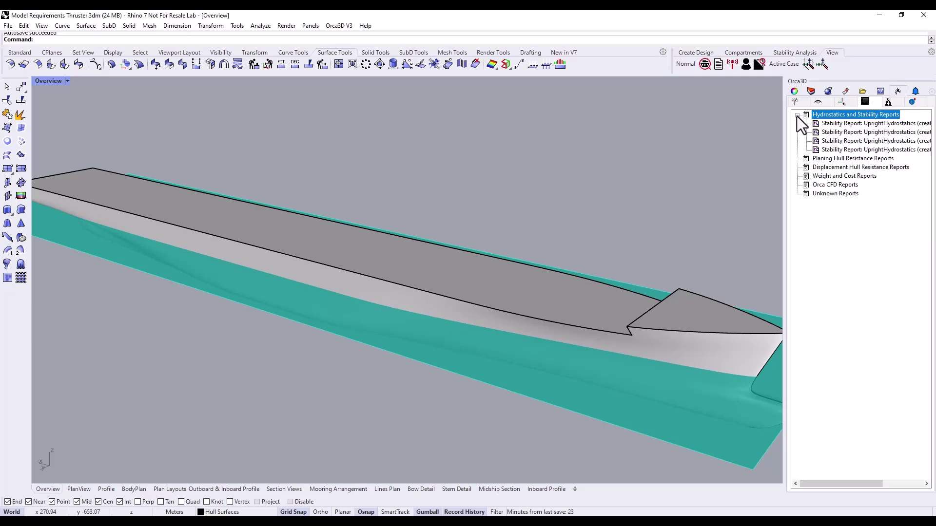
pyautogui.doubleClick(829, 141)
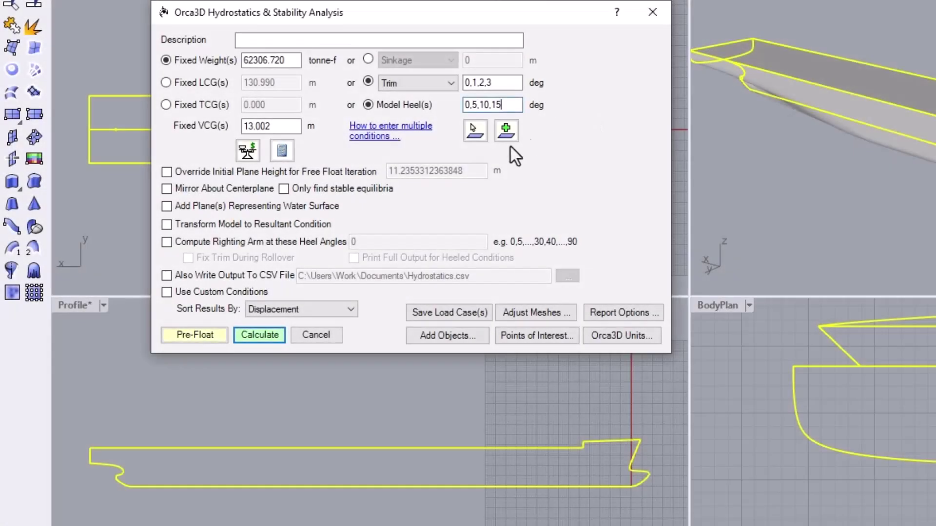
pyautogui.click(167, 292)
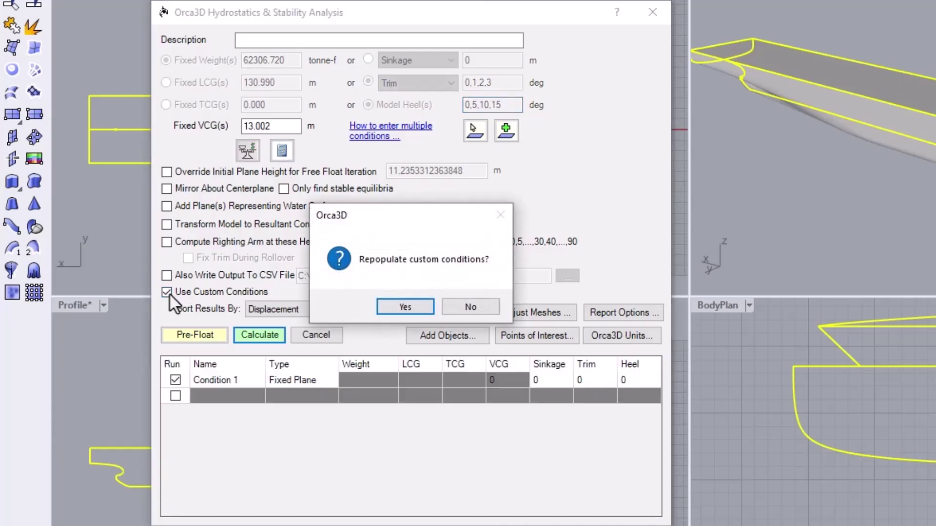
pyautogui.click(395, 307)
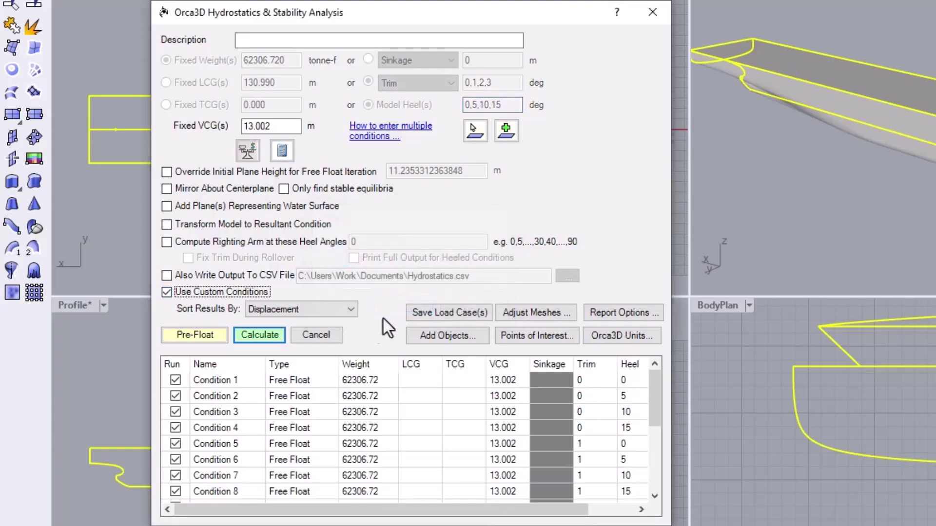